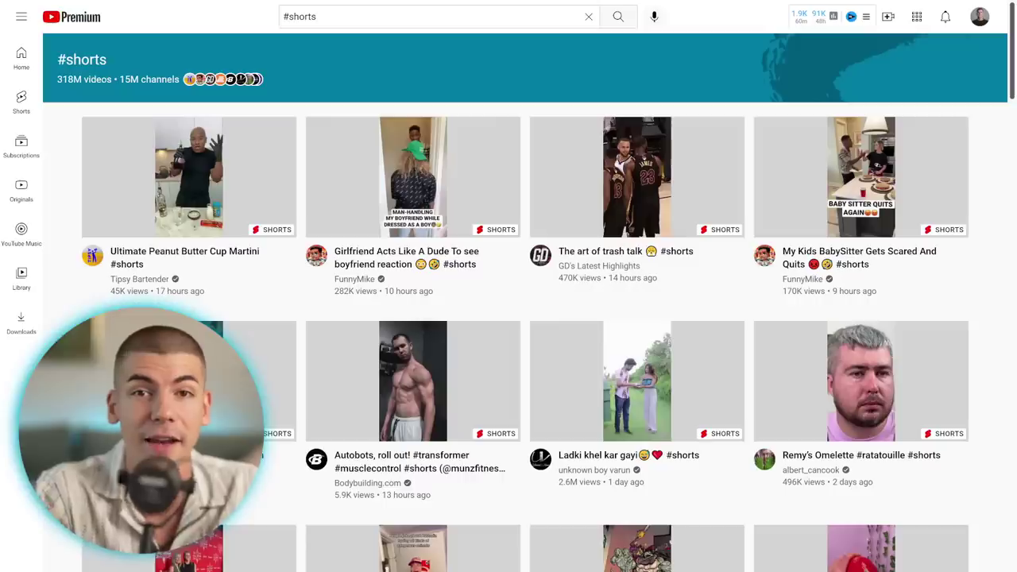
# - Look through the #shorts hashtag page, examining its video and channel totals and the listed Shorts
pyautogui.scroll(-2, 524, 302)
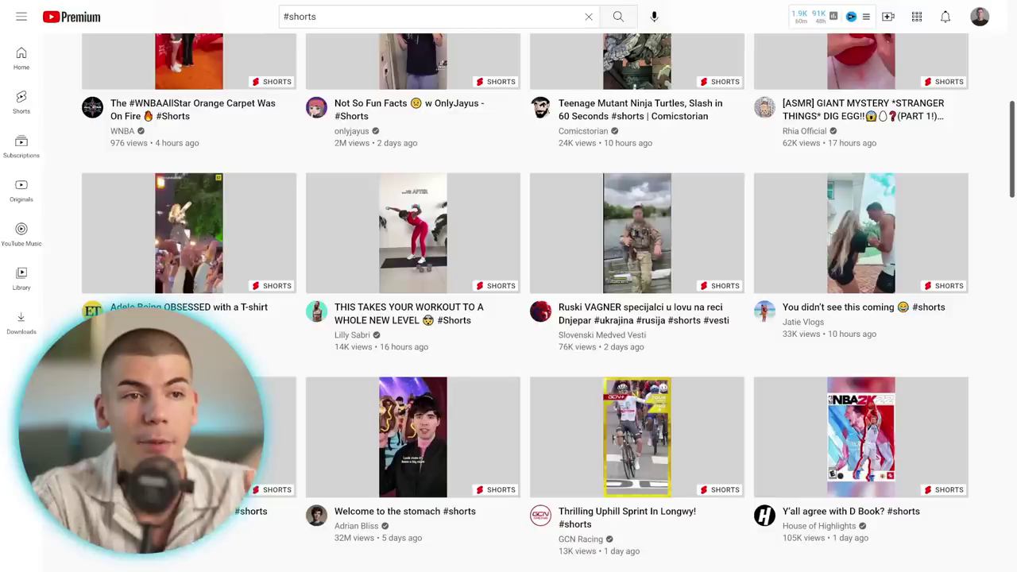
pyautogui.scroll(-3, 525, 301)
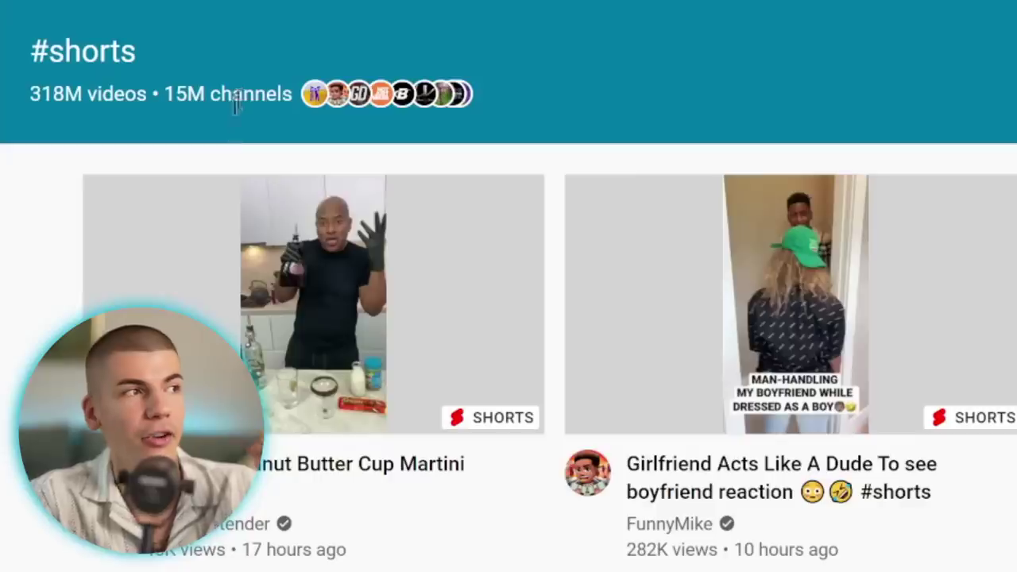
pyautogui.moveTo(155, 80); pyautogui.dragTo(76, 90)
pyautogui.click(68, 90)
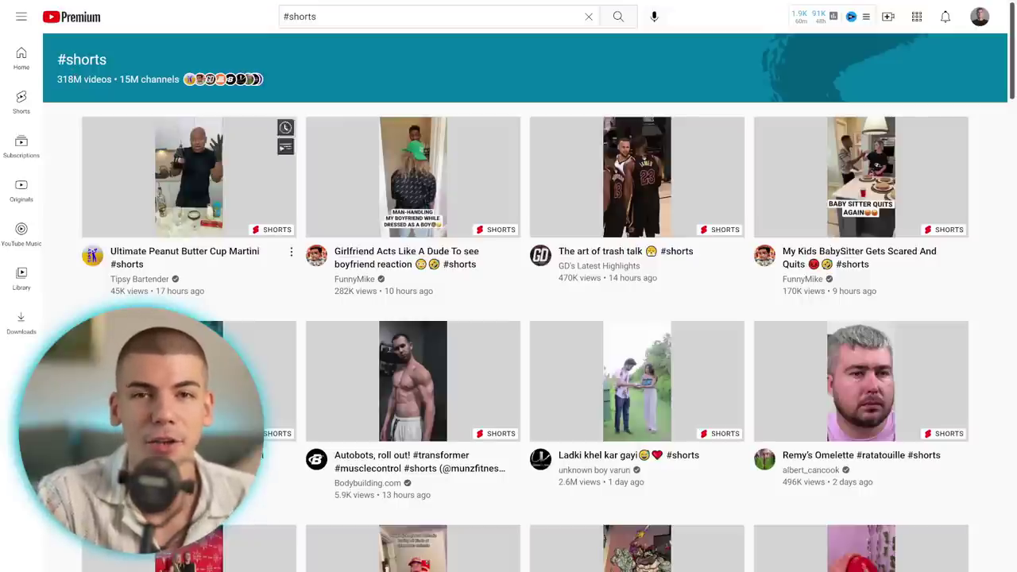
pyautogui.scroll(-5, 751, 302)
pyautogui.scroll(-3, 751, 306)
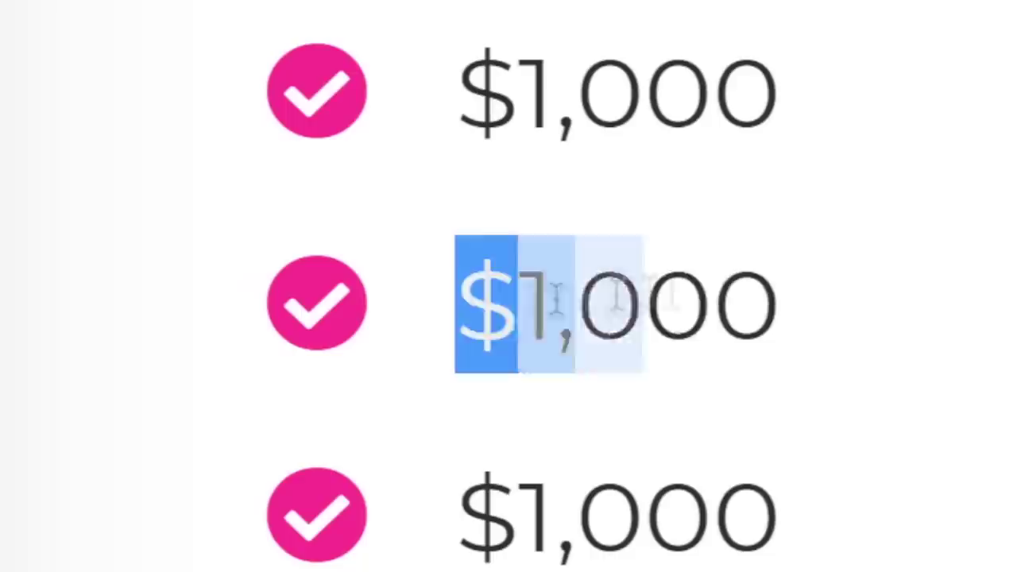
pyautogui.click(791, 349)
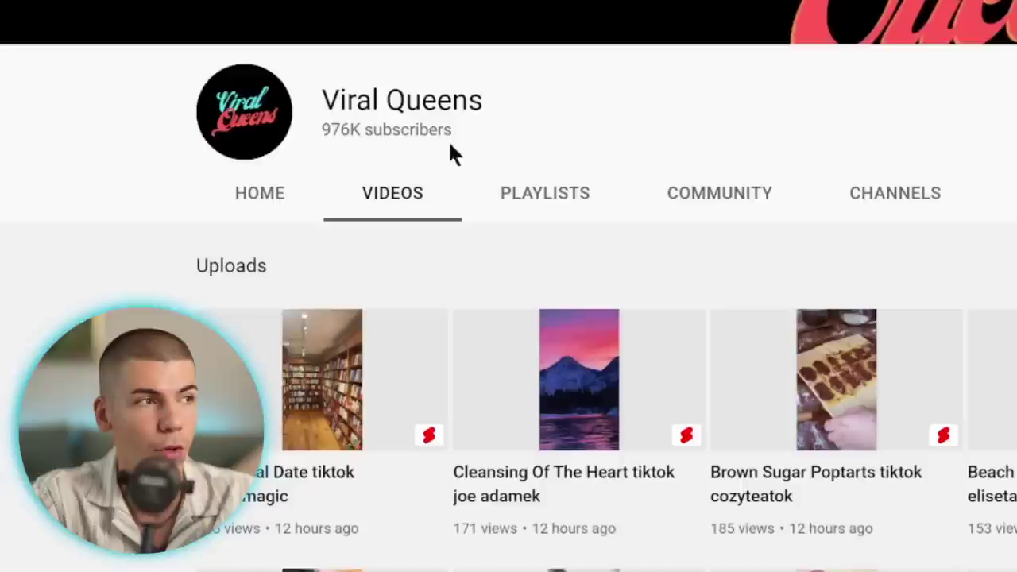
# - Examine the Viral Queens channel's subscriber count and browse its uploaded Shorts
pyautogui.moveTo(268, 165); pyautogui.dragTo(205, 162)
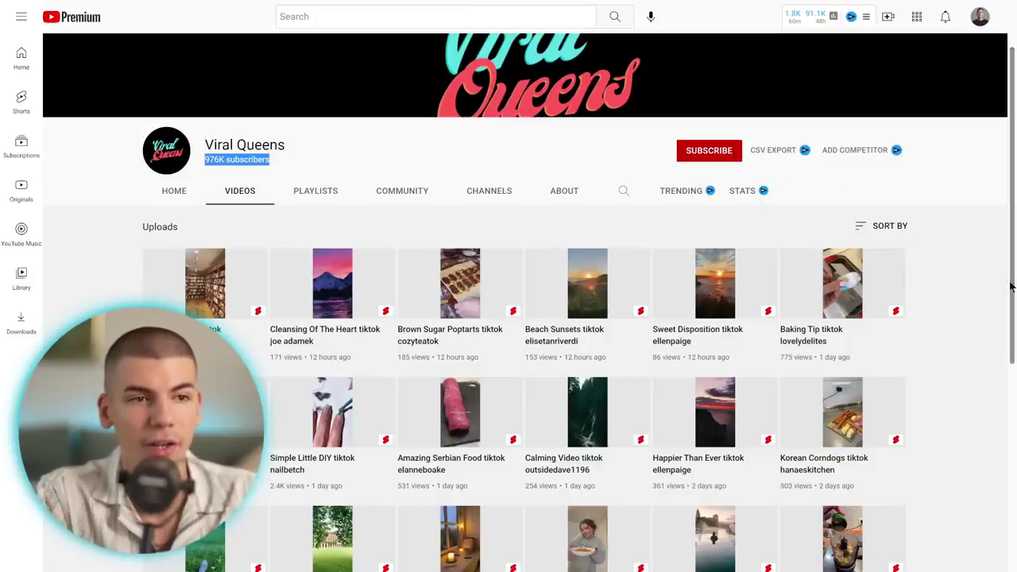
pyautogui.scroll(-1, 997, 290)
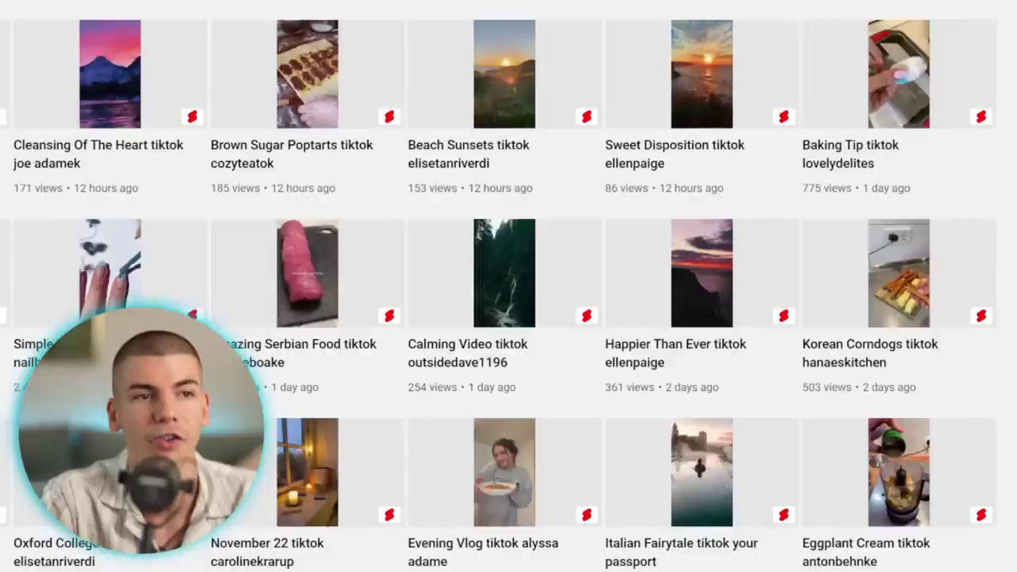
pyautogui.moveTo(820, 261)
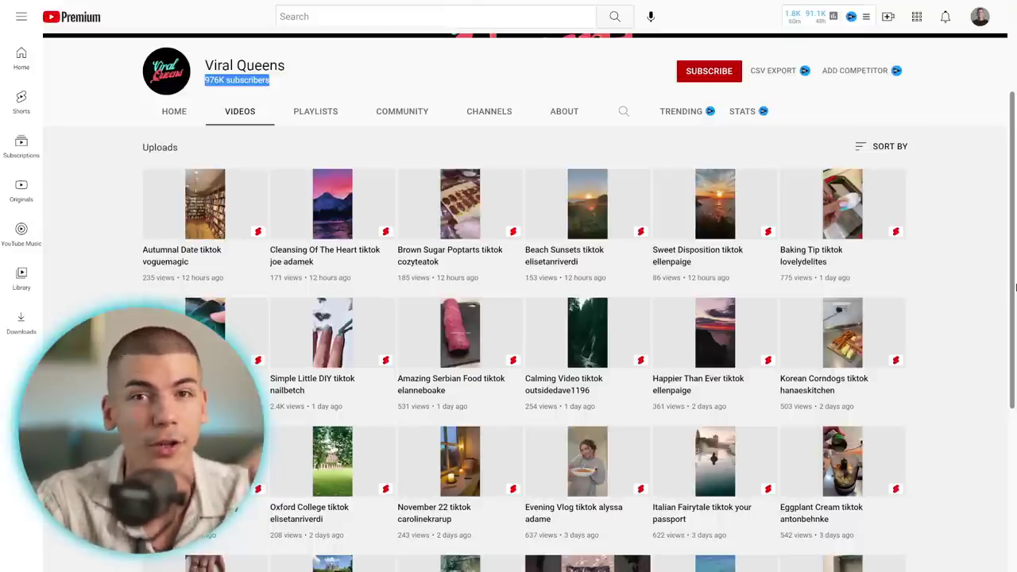
pyautogui.scroll(-7, 1015, 287)
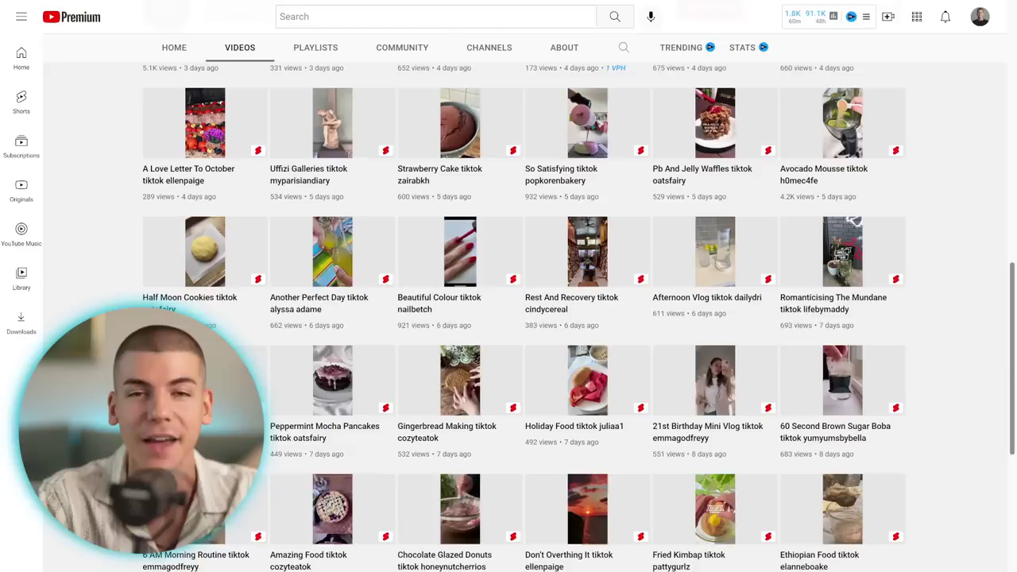
pyautogui.scroll(-4, 524, 318)
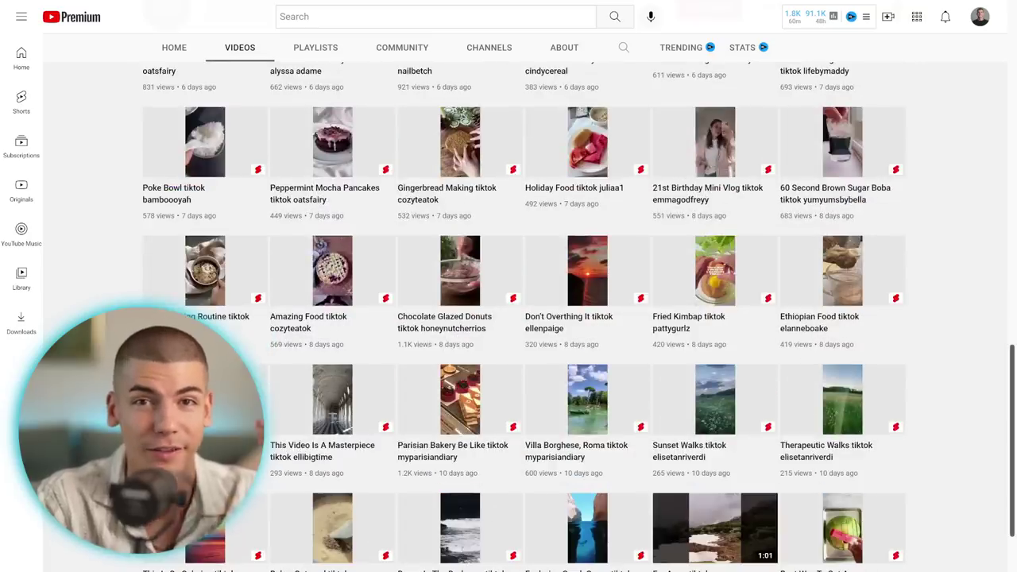
# - Sort the Viral Queens channel's uploads by most popular
pyautogui.scroll(15, 1011, 283)
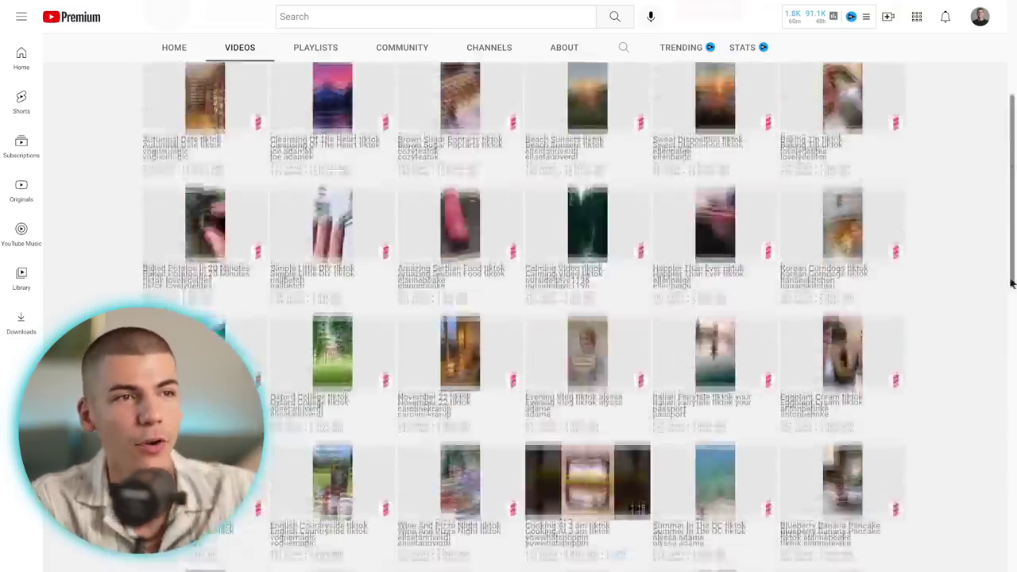
pyautogui.scroll(1, 1011, 284)
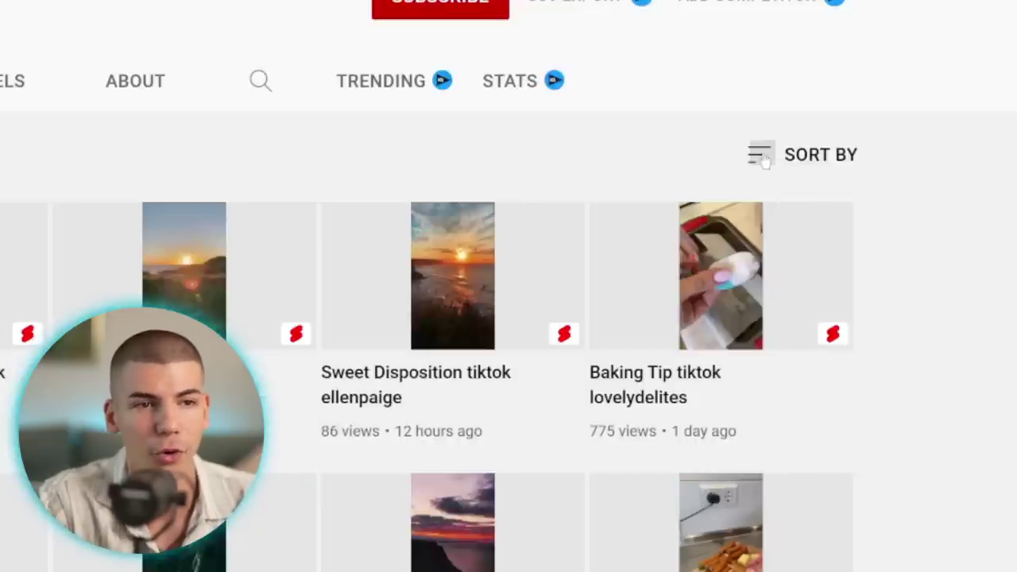
pyautogui.click(874, 305)
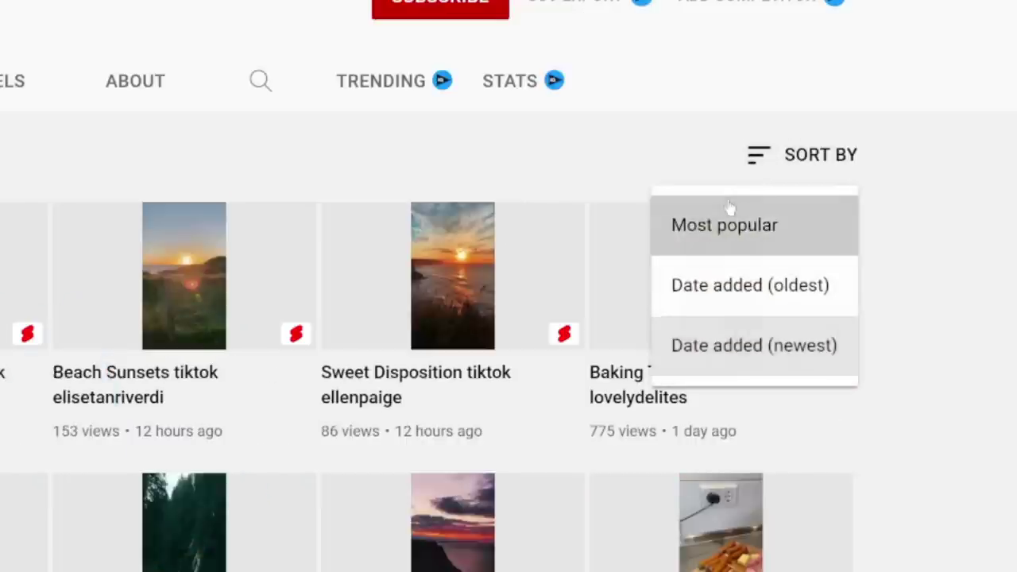
pyautogui.click(731, 210)
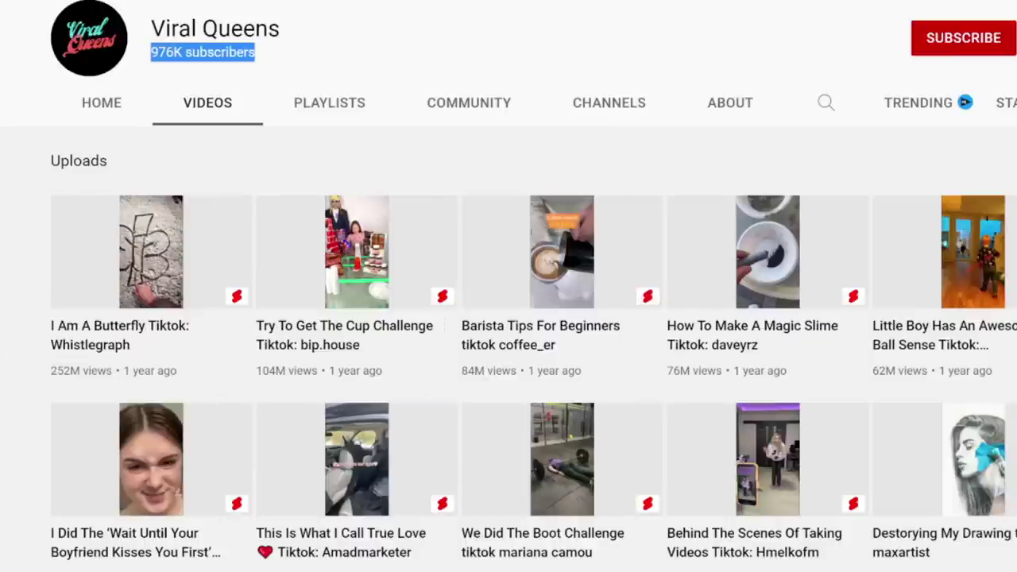
# - Copy the link address of the "Destorying My Drawing tiktok maxartist" Short from the channel's uploads
pyautogui.scroll(-3, 998, 361)
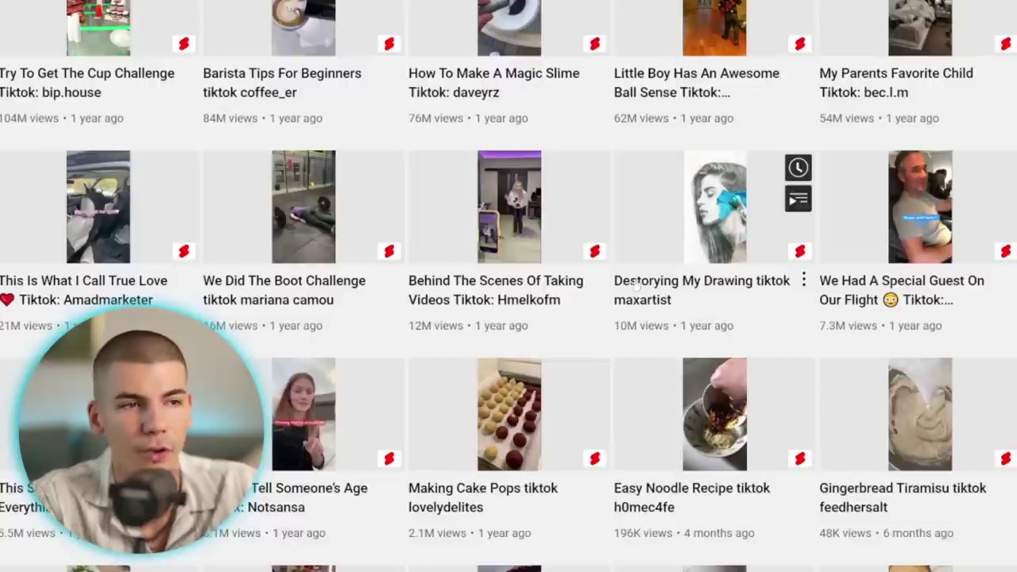
pyautogui.rightClick(635, 284)
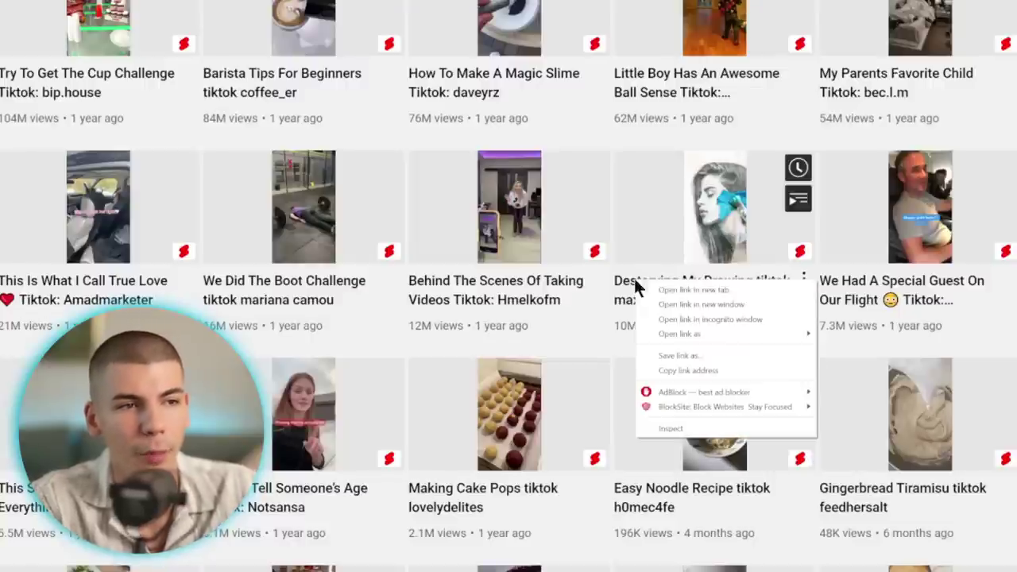
pyautogui.click(726, 370)
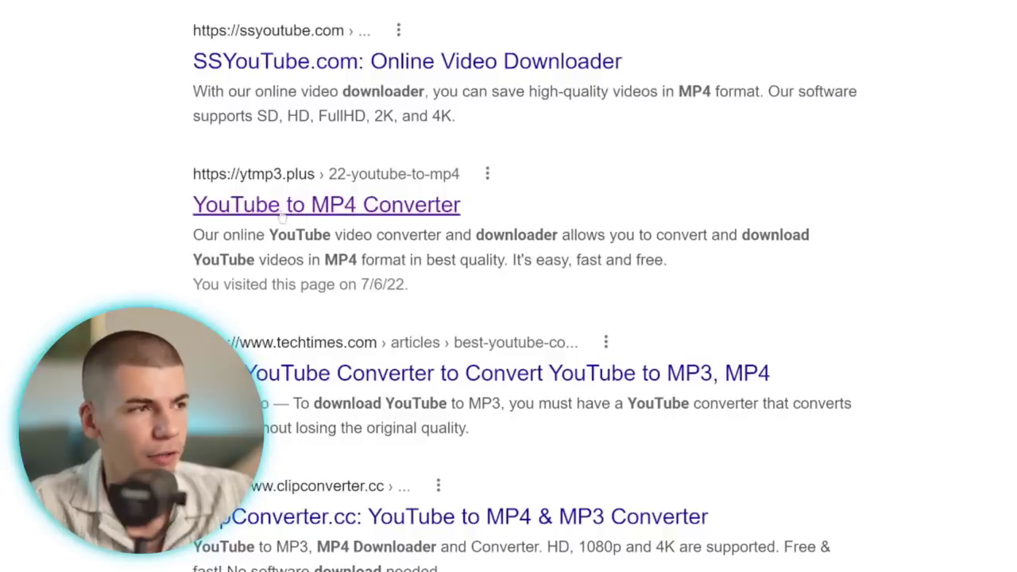
# - Open the ytmp3.plus YouTube to MP4 Converter from the search results, and use it to convert the copied Short and download it
pyautogui.click(282, 207)
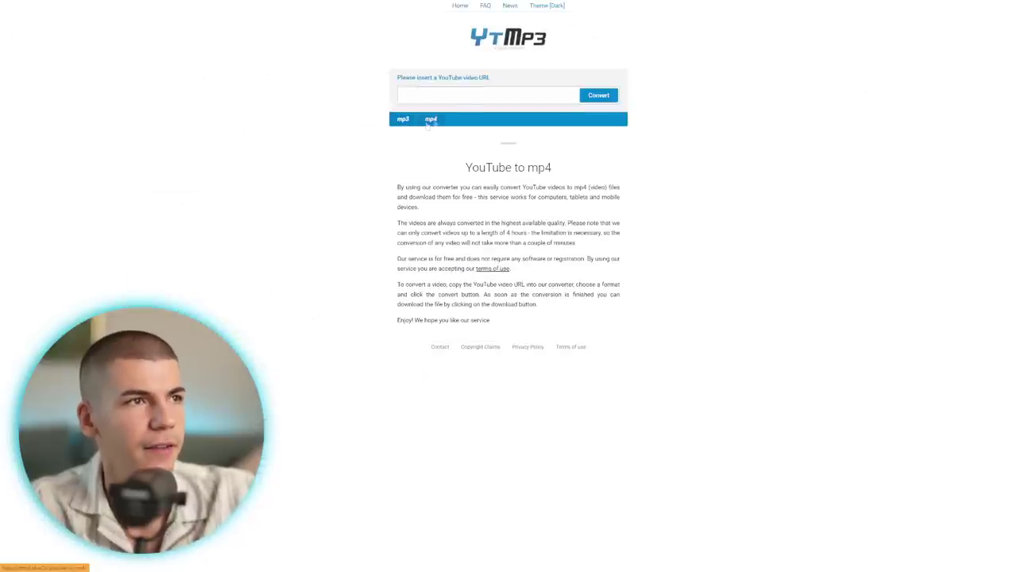
pyautogui.click(476, 95)
pyautogui.hotkey('ctrl', 'v')
pyautogui.click(592, 96)
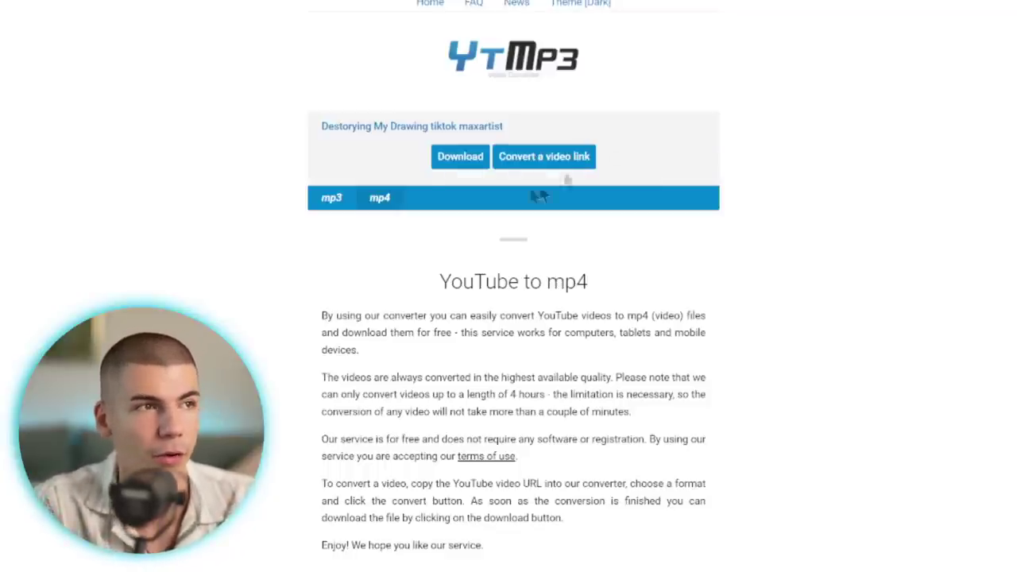
pyautogui.click(475, 166)
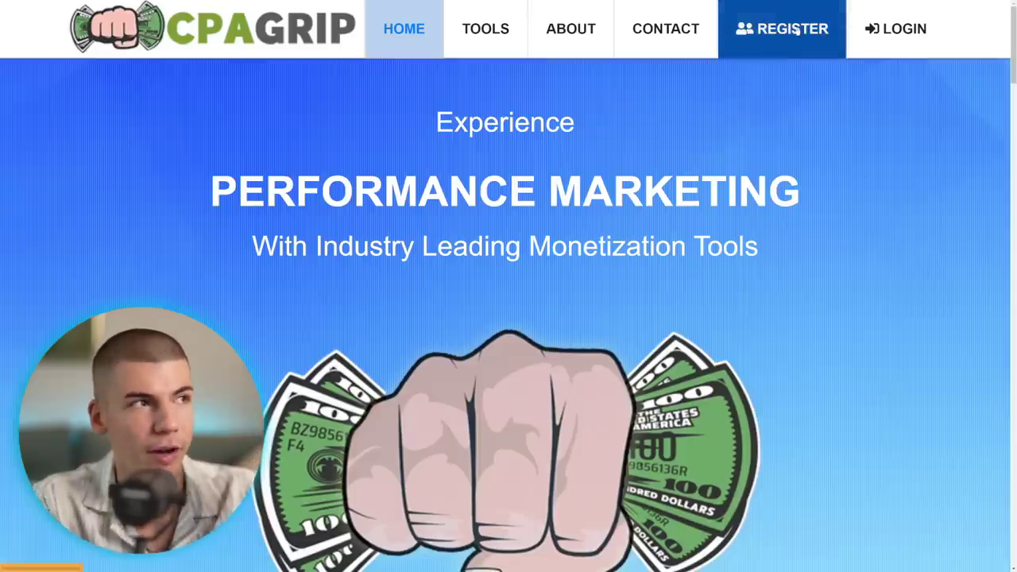
# - View the CPAGrip sign-up form and log in to the existing publisher account with the saved credentials
pyautogui.click(797, 30)
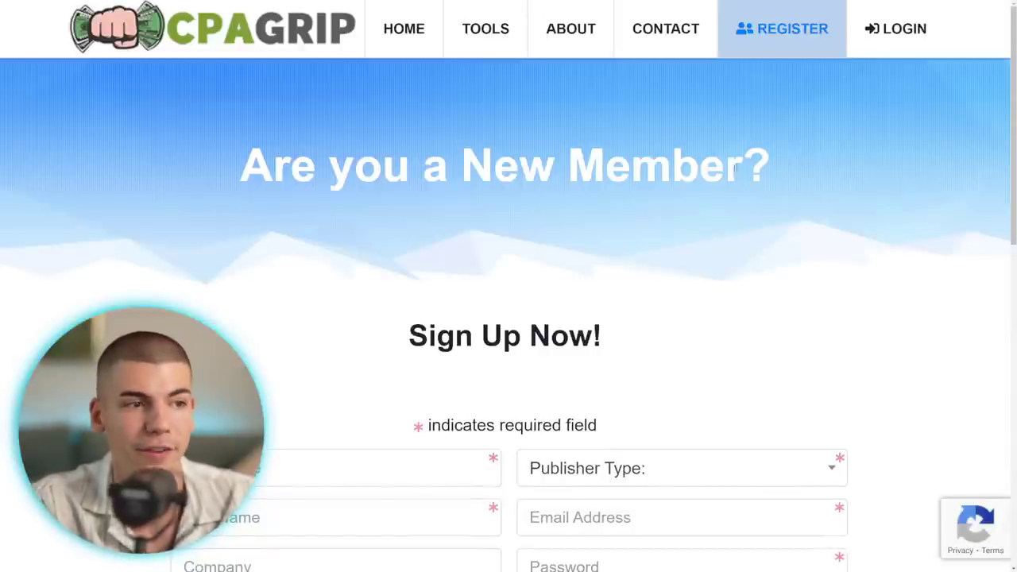
pyautogui.scroll(-1, 488, 271)
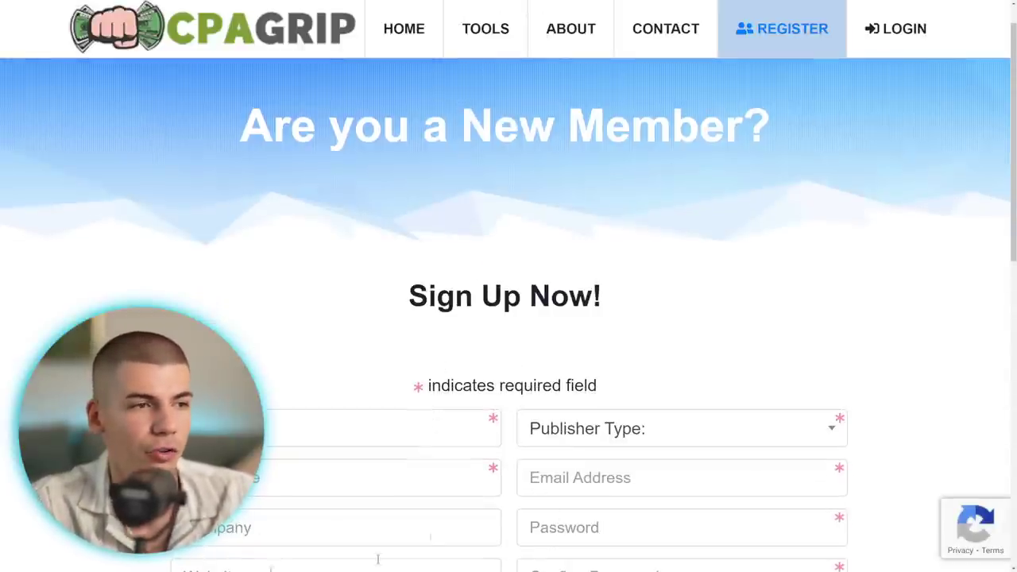
pyautogui.click(921, 40)
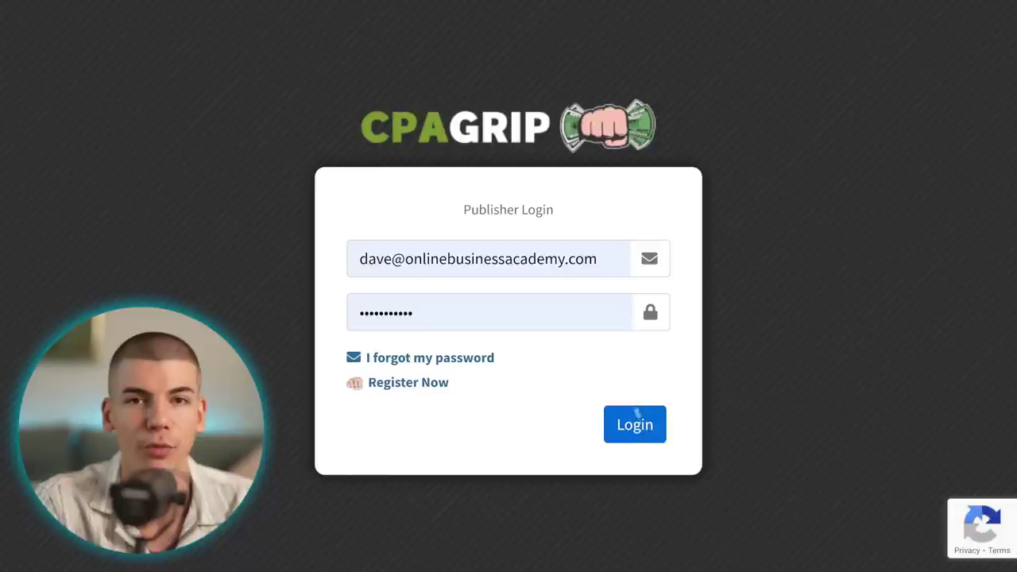
pyautogui.click(633, 423)
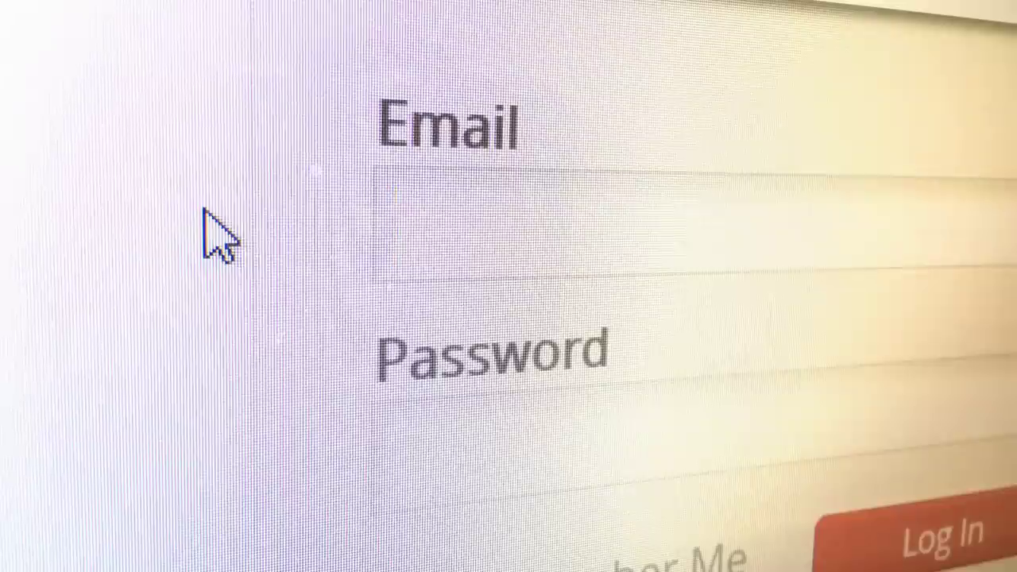
pyautogui.write('jo')
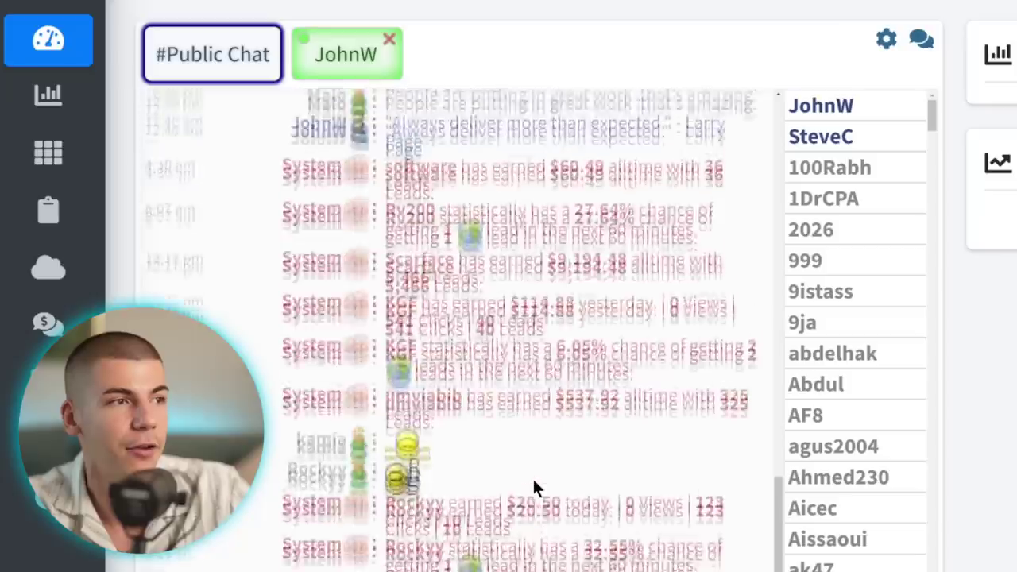
# - Read back through the dashboard's public chat and examine the system messages about members' earnings and leads
pyautogui.scroll(3, 548, 406)
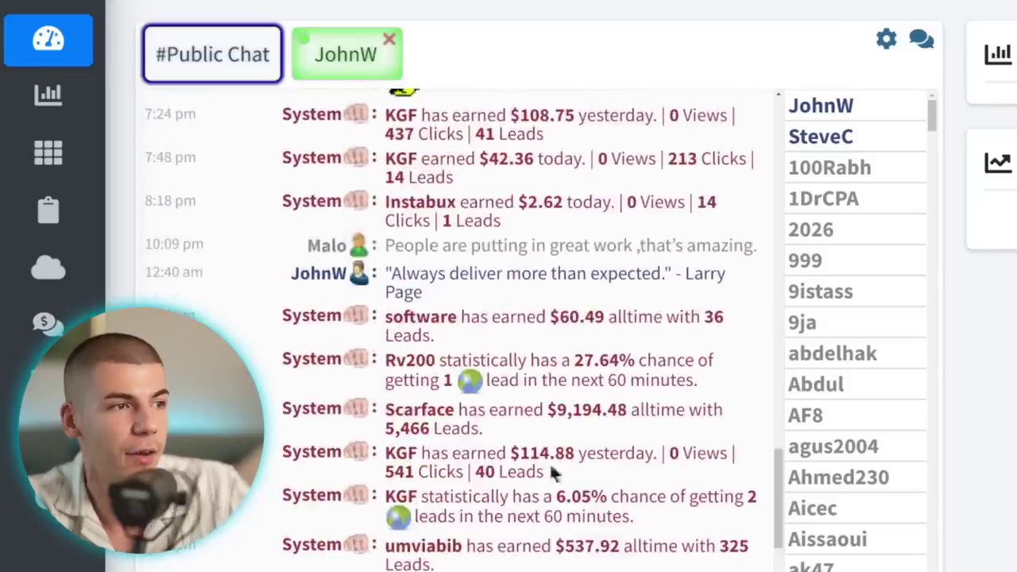
pyautogui.moveTo(548, 409); pyautogui.dragTo(608, 409)
pyautogui.scroll(5, 610, 413)
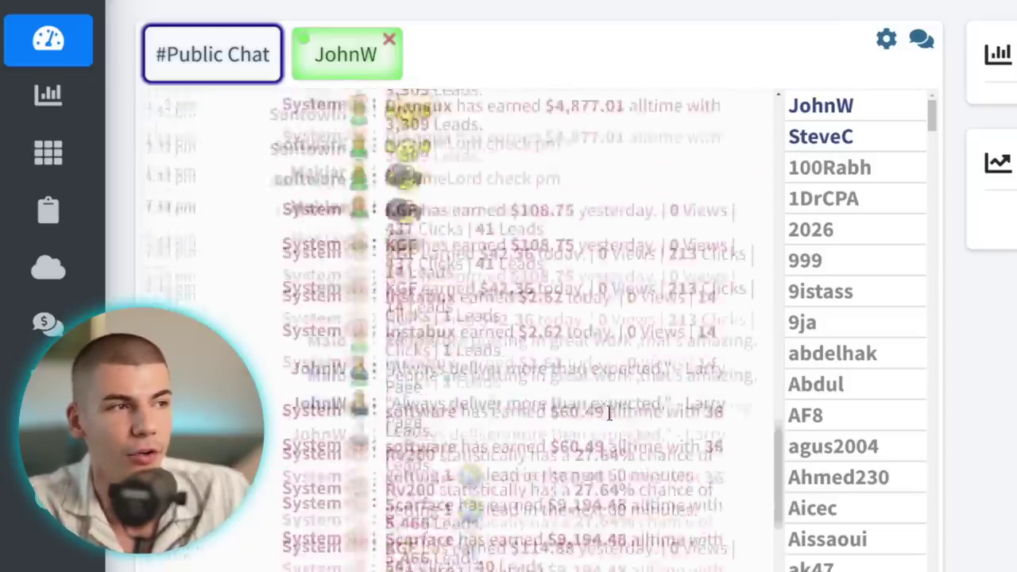
pyautogui.moveTo(610, 413); pyautogui.dragTo(566, 410)
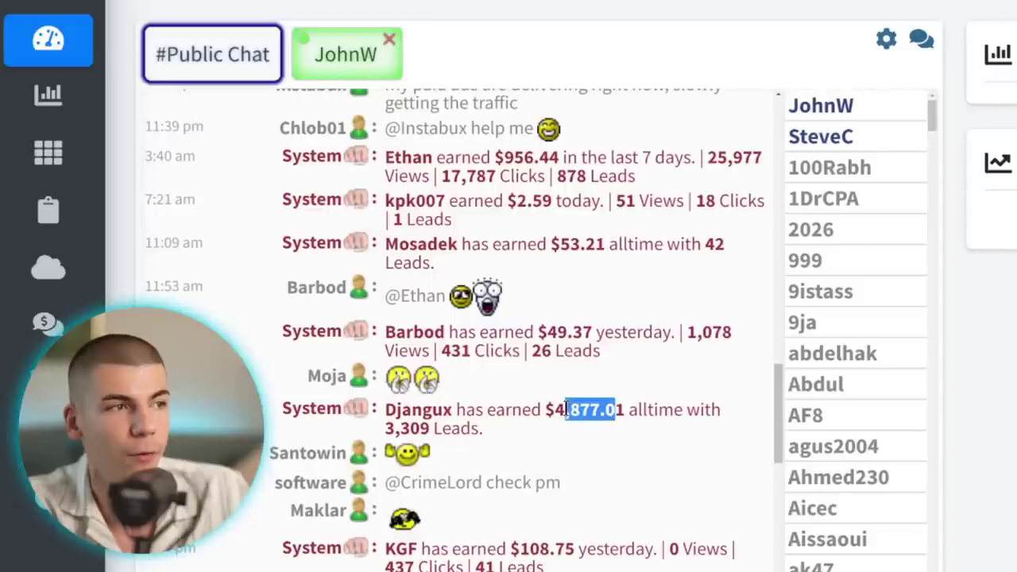
pyautogui.scroll(3, 566, 408)
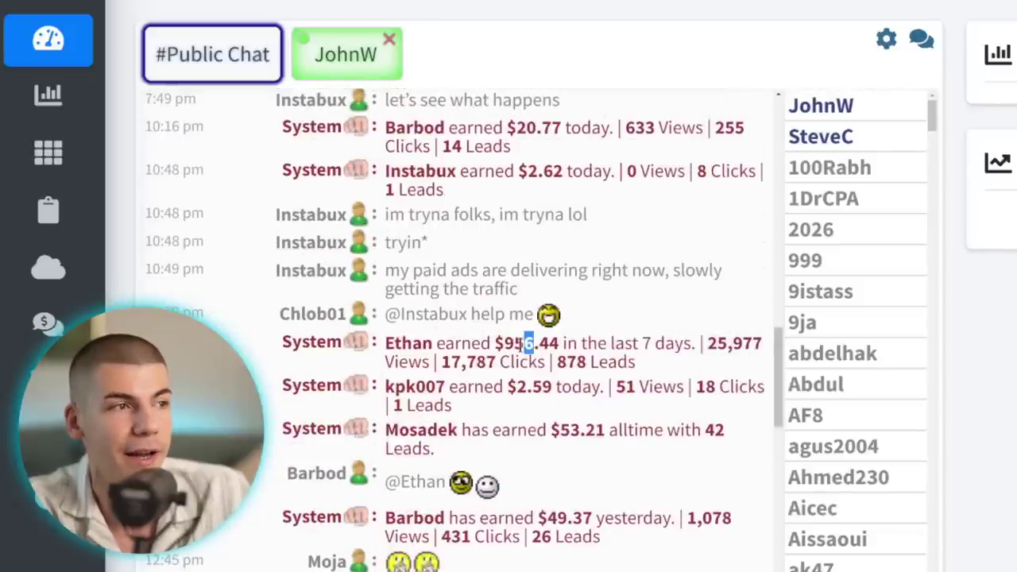
pyautogui.scroll(4, 520, 347)
pyautogui.moveTo(594, 358); pyautogui.dragTo(573, 358)
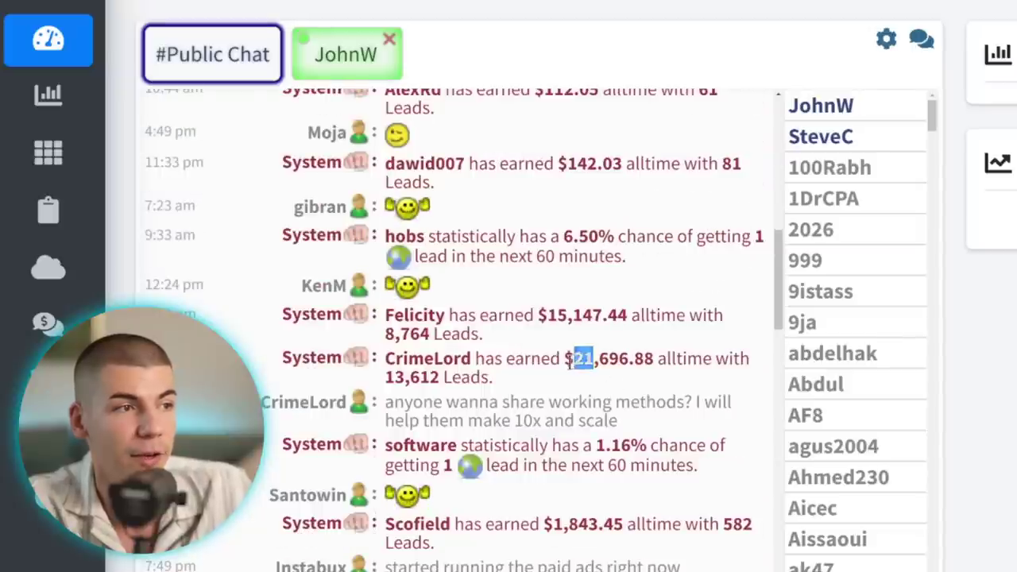
pyautogui.click(594, 317)
pyautogui.moveTo(594, 316); pyautogui.dragTo(547, 316)
pyautogui.click(594, 318)
pyautogui.scroll(3, 594, 317)
pyautogui.moveTo(595, 294); pyautogui.dragTo(550, 294)
pyautogui.click(594, 294)
pyautogui.scroll(5, 592, 292)
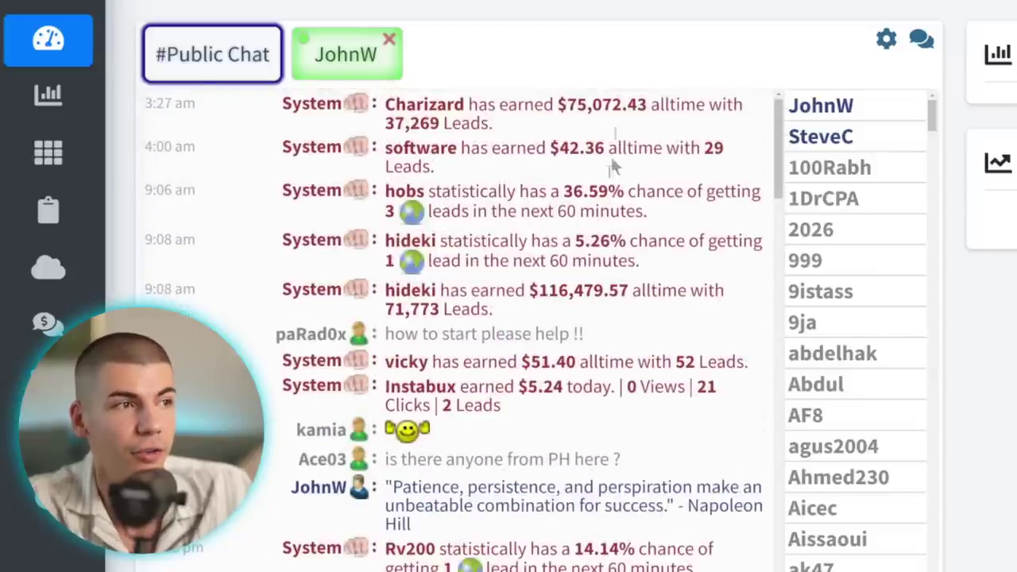
pyautogui.moveTo(622, 104); pyautogui.dragTo(569, 112)
pyautogui.click(569, 111)
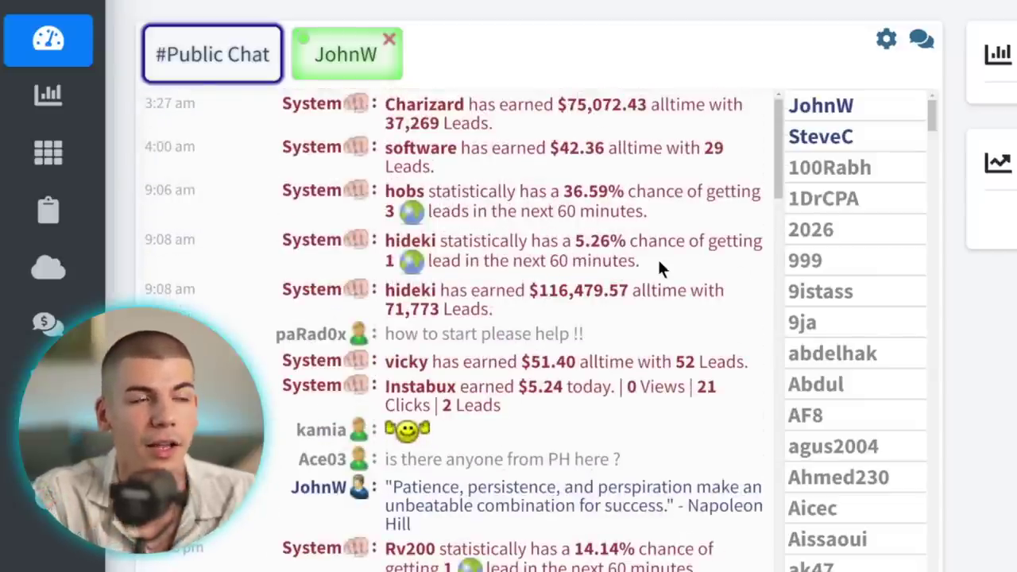
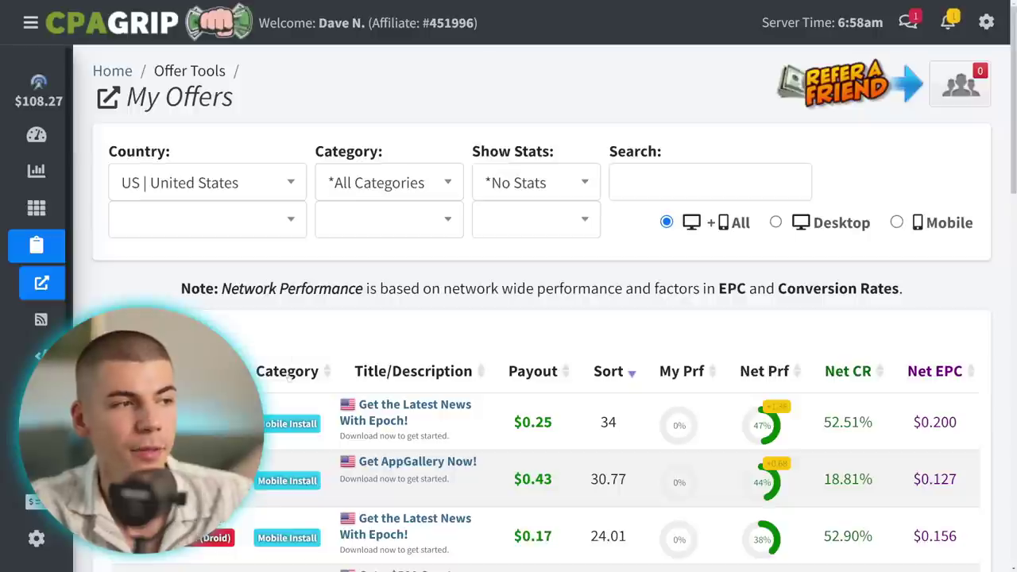
# - Sort the My Offers list by category in ascending order and look over the Email/Zip Submit offers
pyautogui.click(291, 374)
pyautogui.scroll(-1, 334, 347)
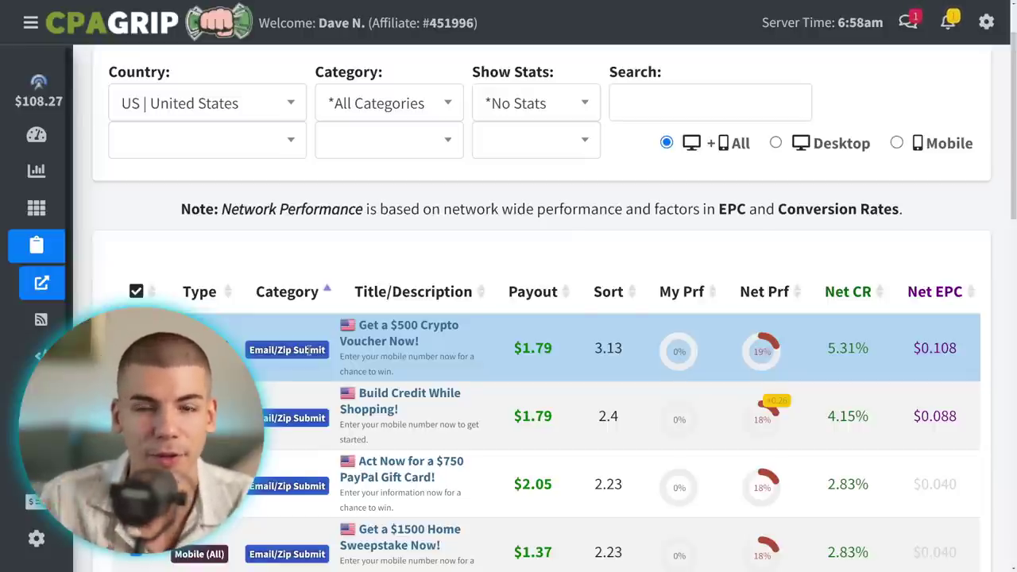
pyautogui.scroll(-1, 308, 350)
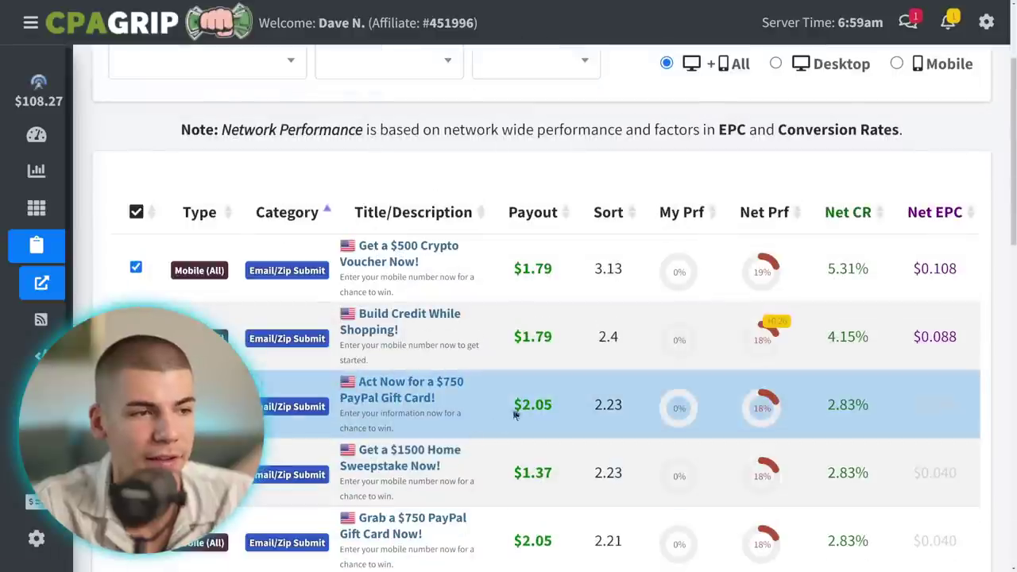
# - Open the details of the "Act Now for a $750 PayPal Gift Card!" offer and check its payout
pyautogui.moveTo(514, 405); pyautogui.dragTo(553, 405)
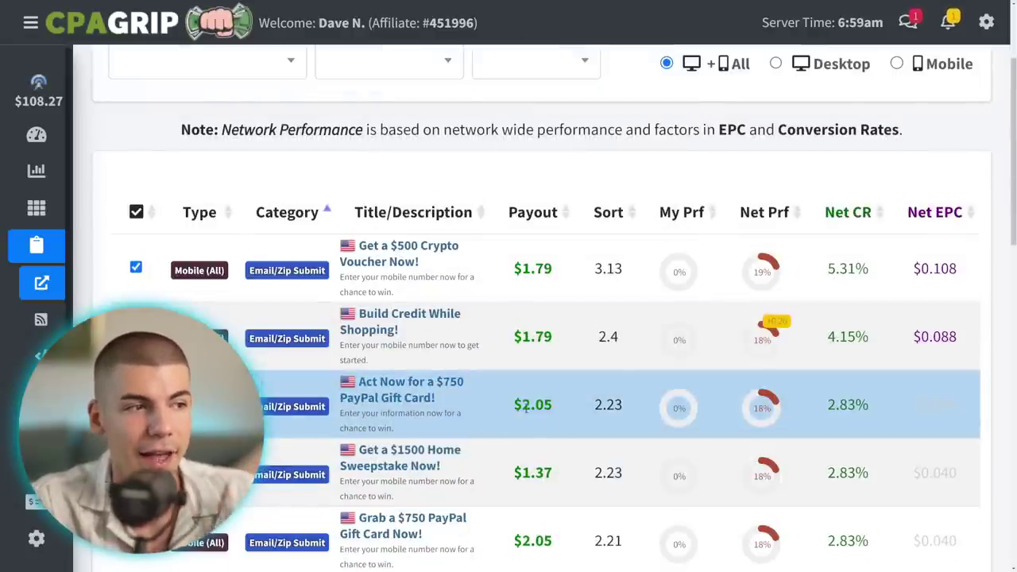
pyautogui.click(413, 397)
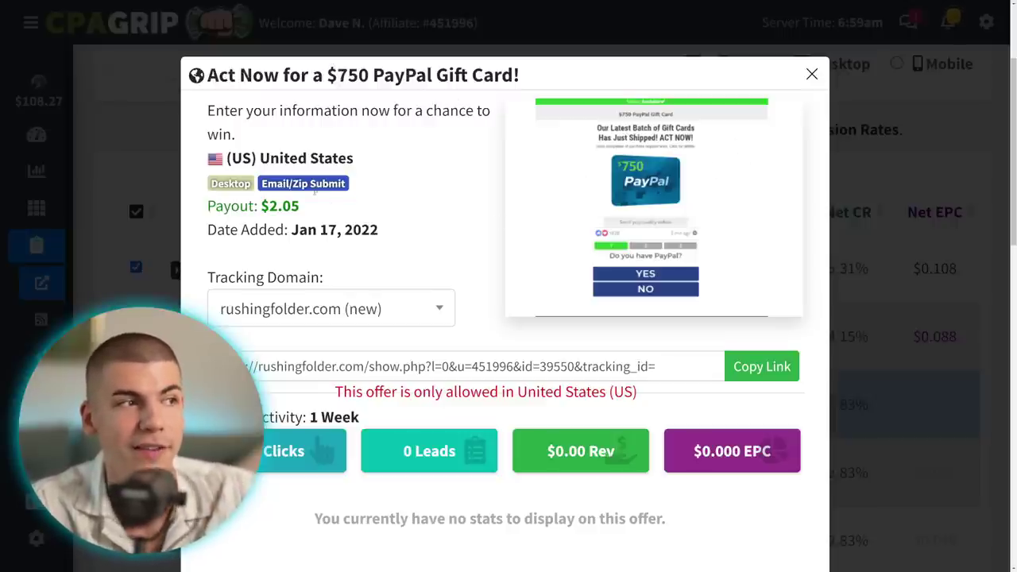
pyautogui.moveTo(303, 208); pyautogui.dragTo(261, 208)
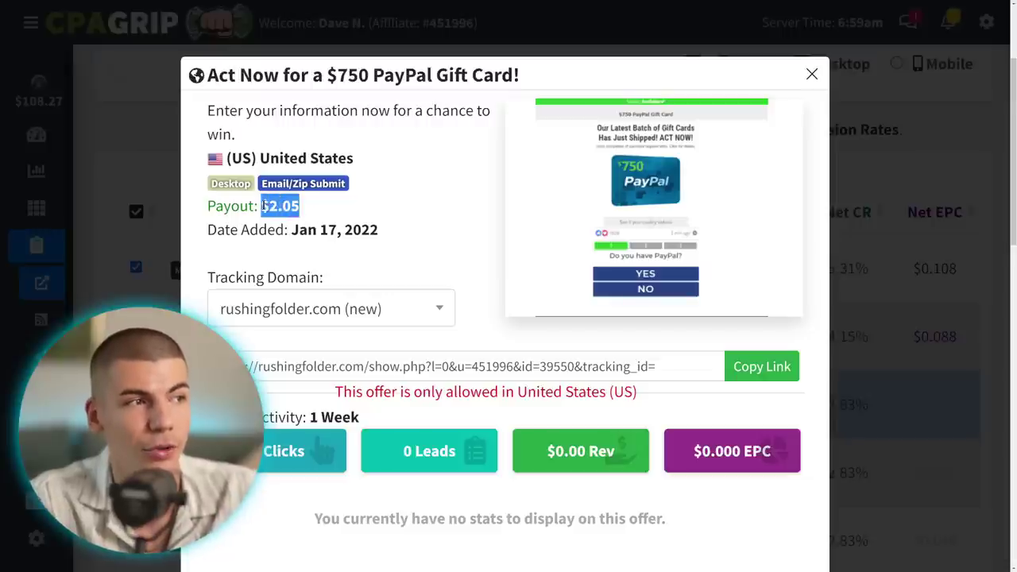
pyautogui.click(263, 206)
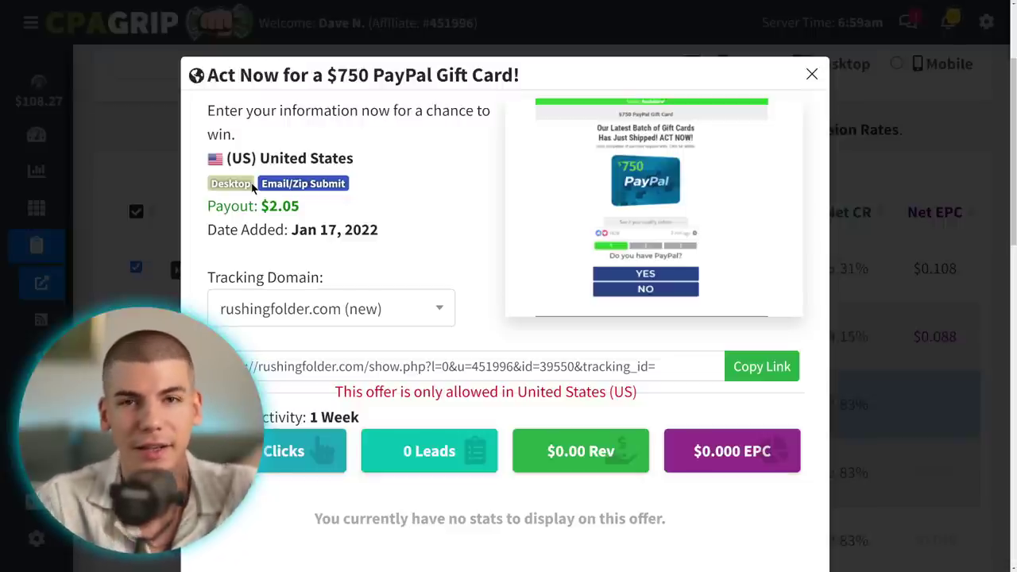
# - Set the offer's tracking domain to rewardfiles.com and copy the resulting affiliate link
pyautogui.click(338, 312)
pyautogui.scroll(-2, 295, 477)
pyautogui.scroll(-2, 296, 477)
pyautogui.click(294, 424)
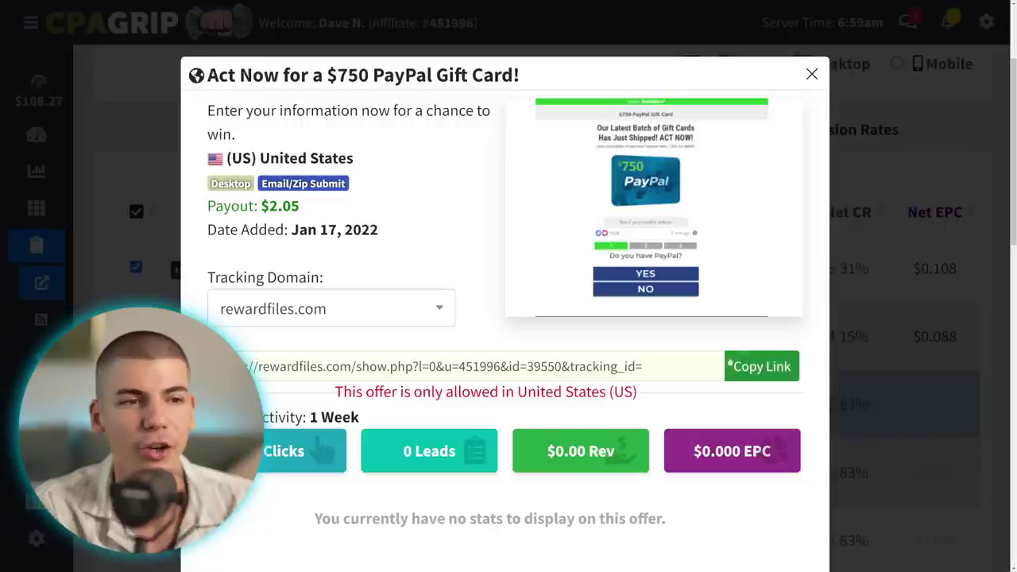
pyautogui.click(739, 366)
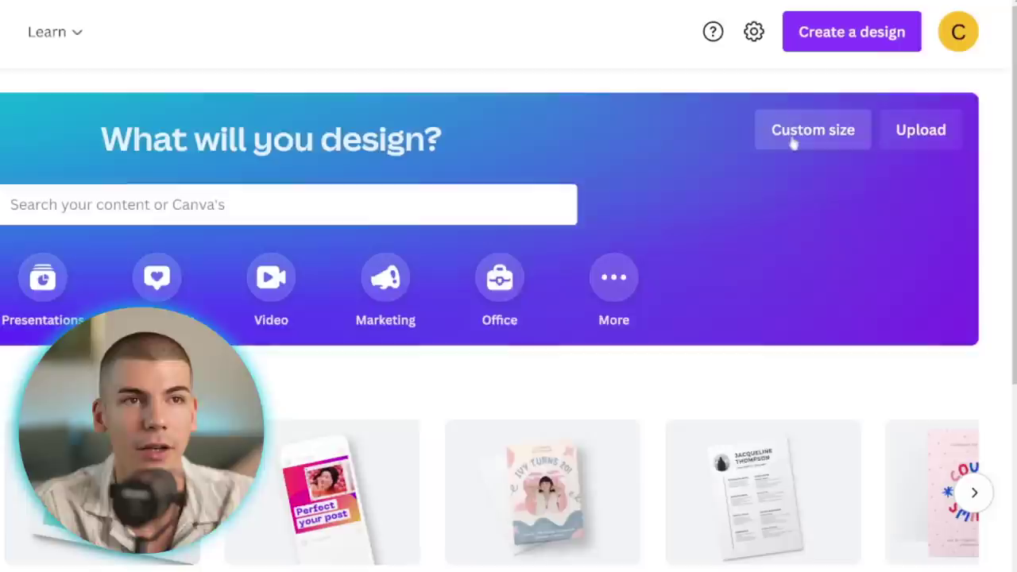
# - Switch to Canva and create a blank custom-size design of 1080 × 1920 px
pyautogui.click(876, 88)
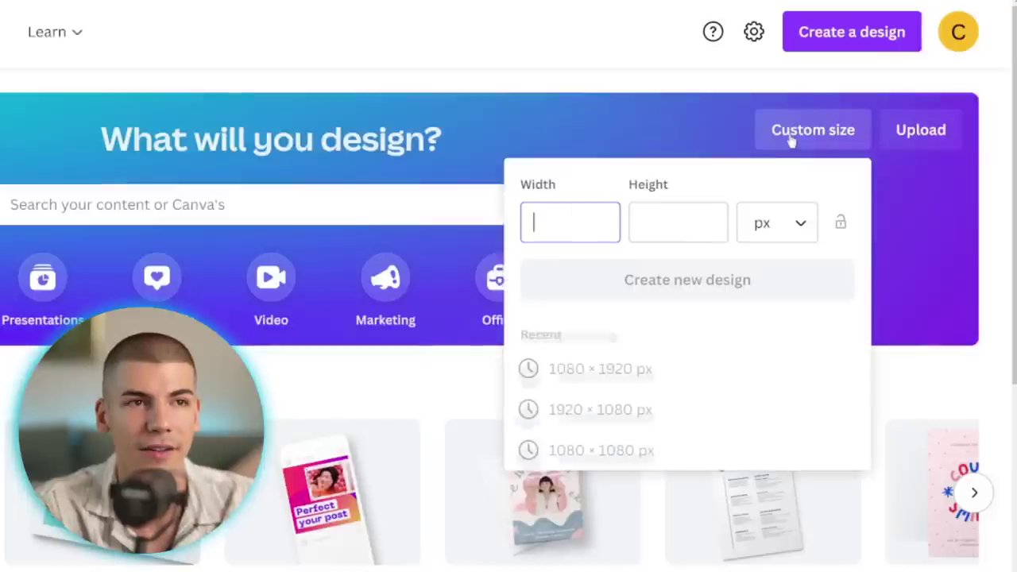
pyautogui.click(572, 375)
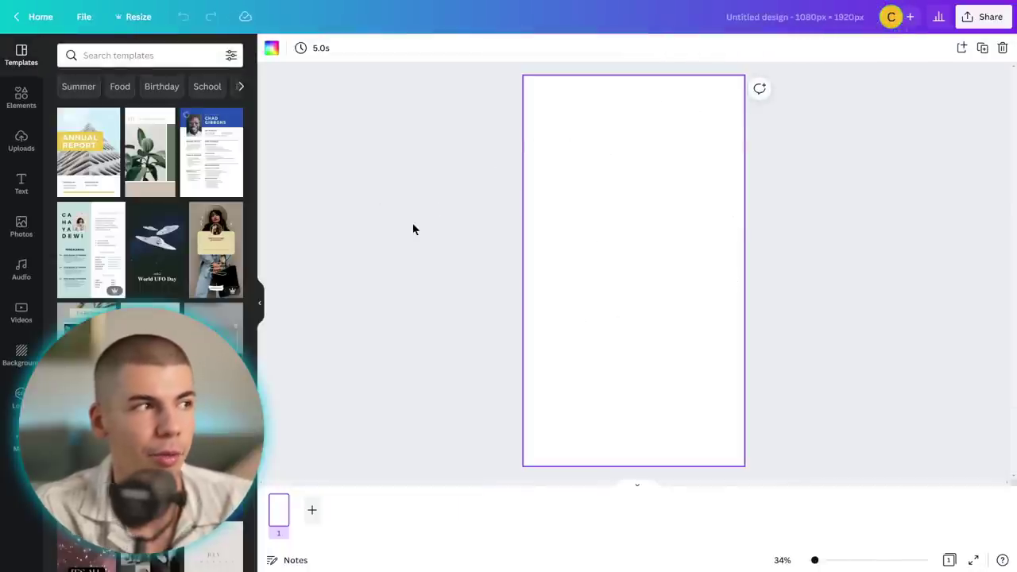
# - Add the uploaded portrait-and-paintbrush video to the page and enlarge it to cover the whole canvas
pyautogui.click(22, 140)
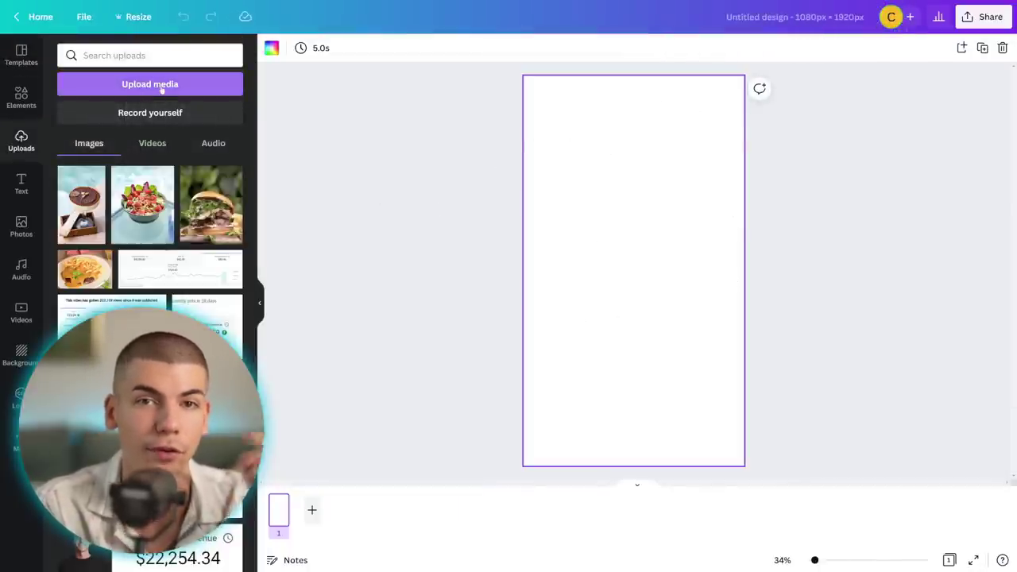
pyautogui.click(152, 143)
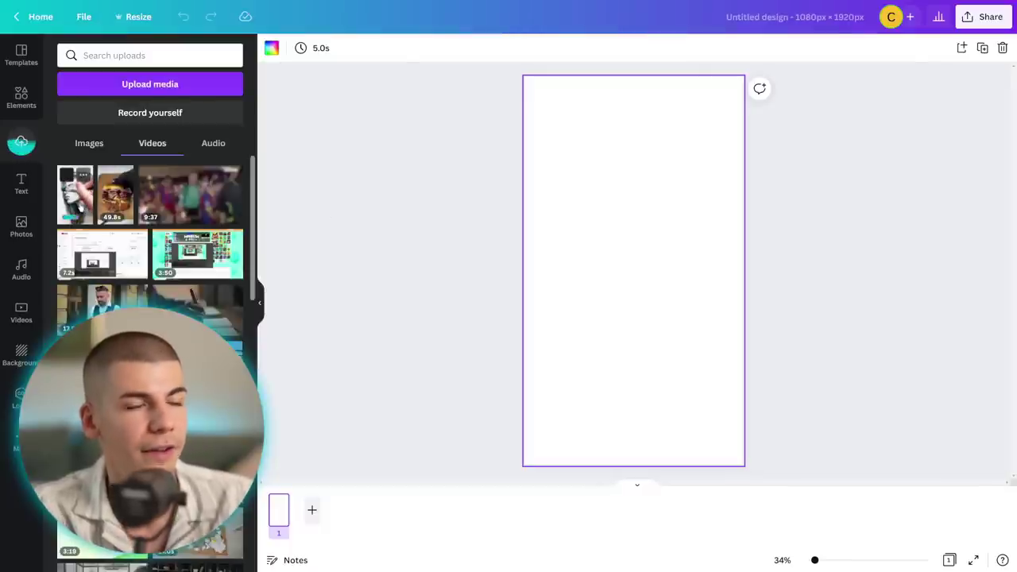
pyautogui.click(79, 205)
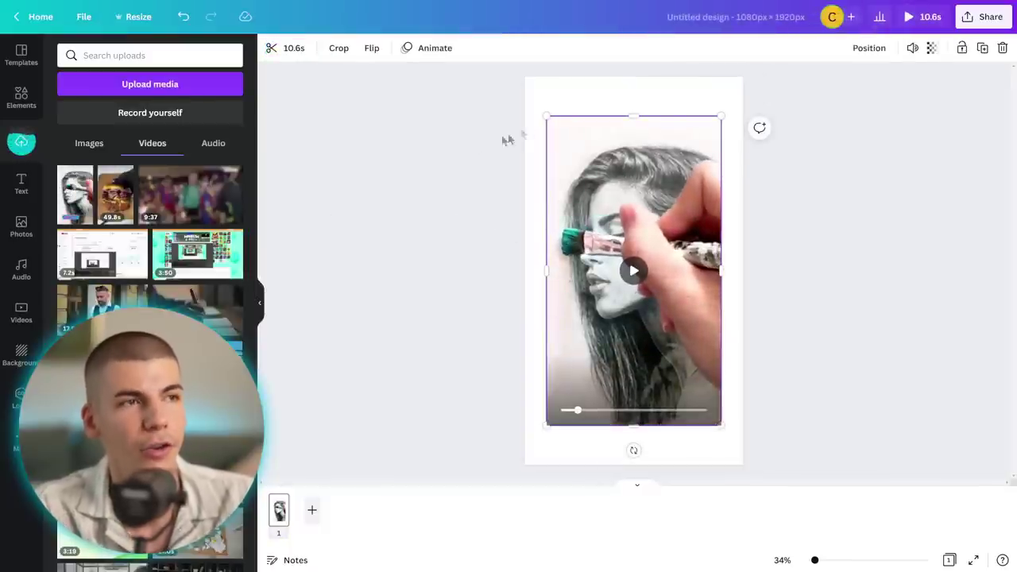
pyautogui.moveTo(546, 116); pyautogui.dragTo(525, 77)
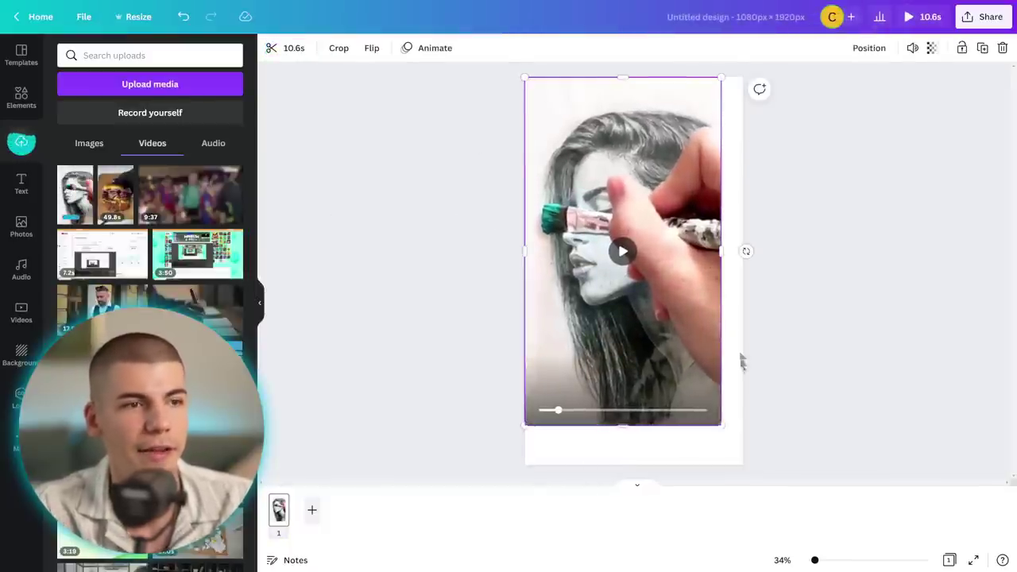
pyautogui.moveTo(720, 425); pyautogui.dragTo(742, 464)
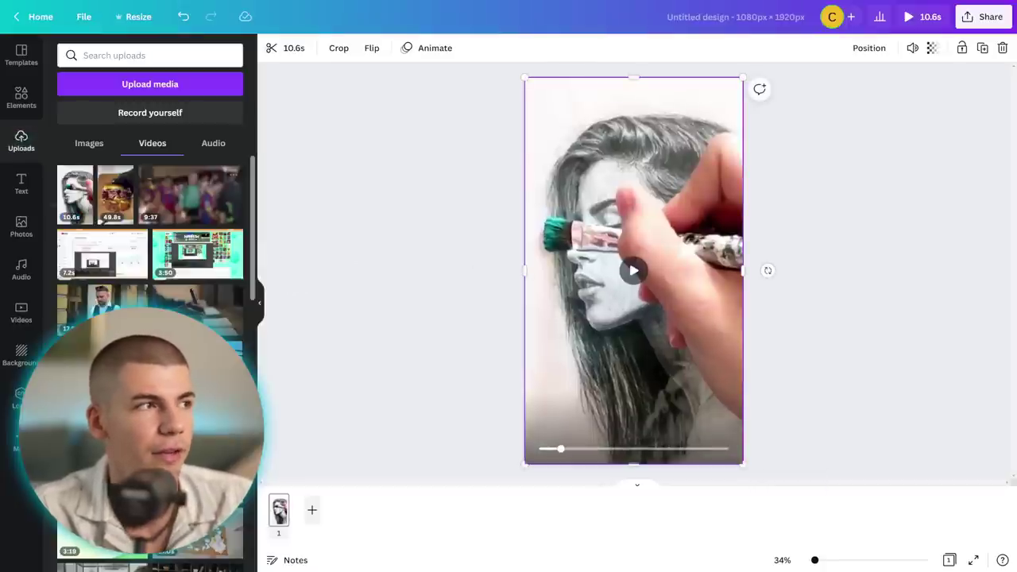
# - Add a heading over the video reading "CLICK THE LINK FOR A CHANCE TO WIN A $750 GIFT CARD"
pyautogui.click(13, 186)
pyautogui.click(112, 109)
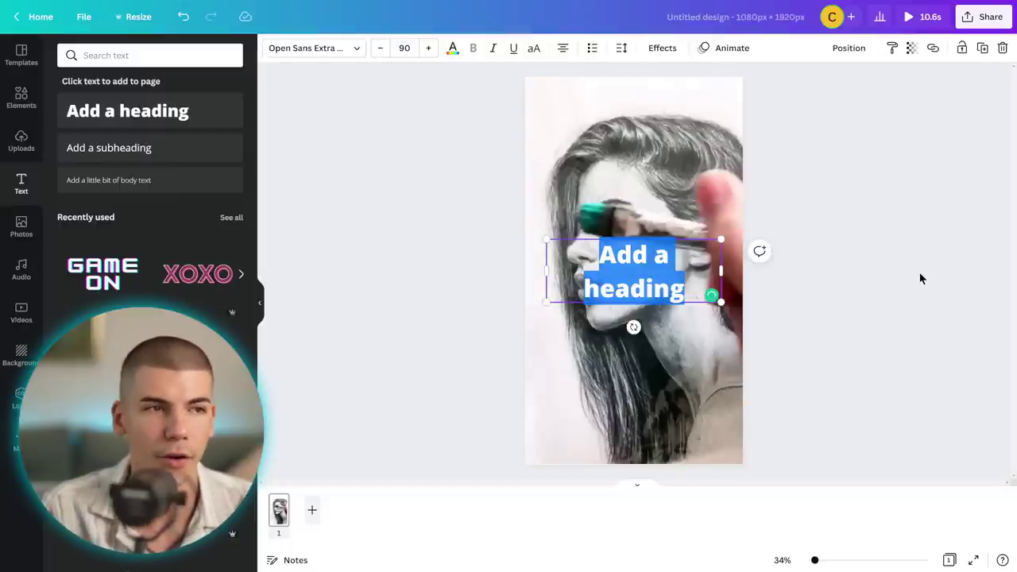
pyautogui.write('CLICK THE LINK FOR A CHN')
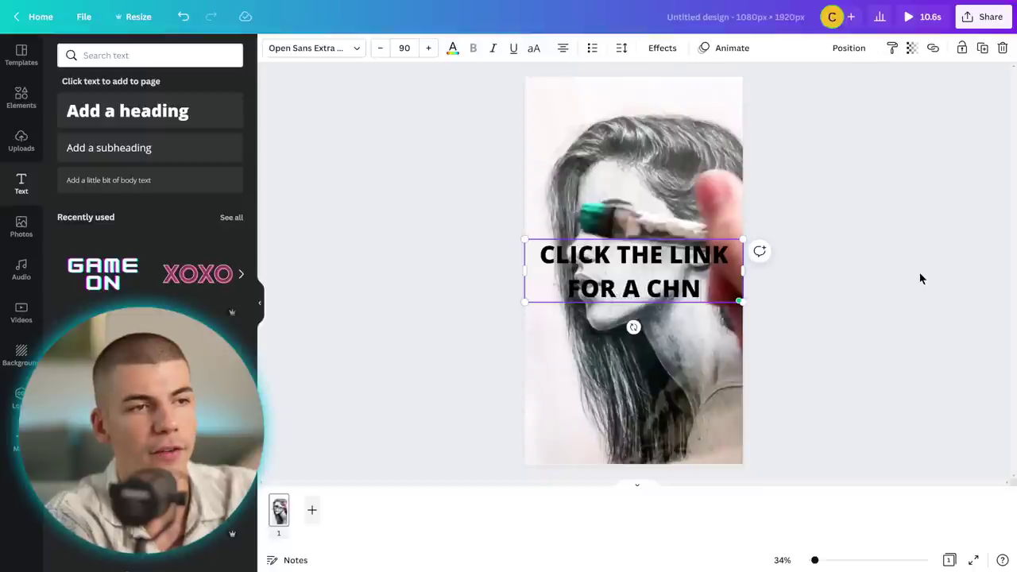
pyautogui.press('BackSpace')
pyautogui.write('ANCE TO WI')
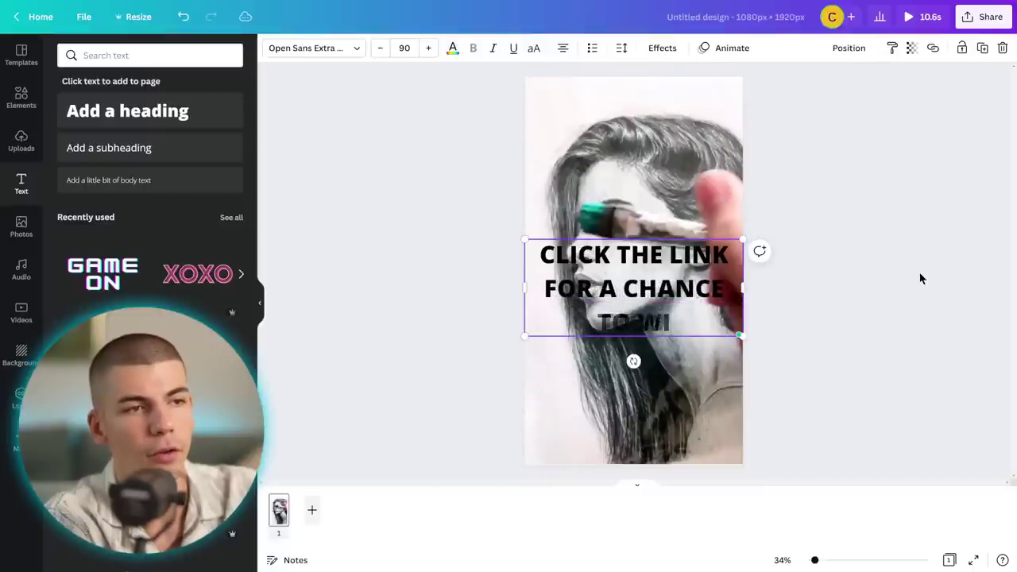
pyautogui.write('N A $75')
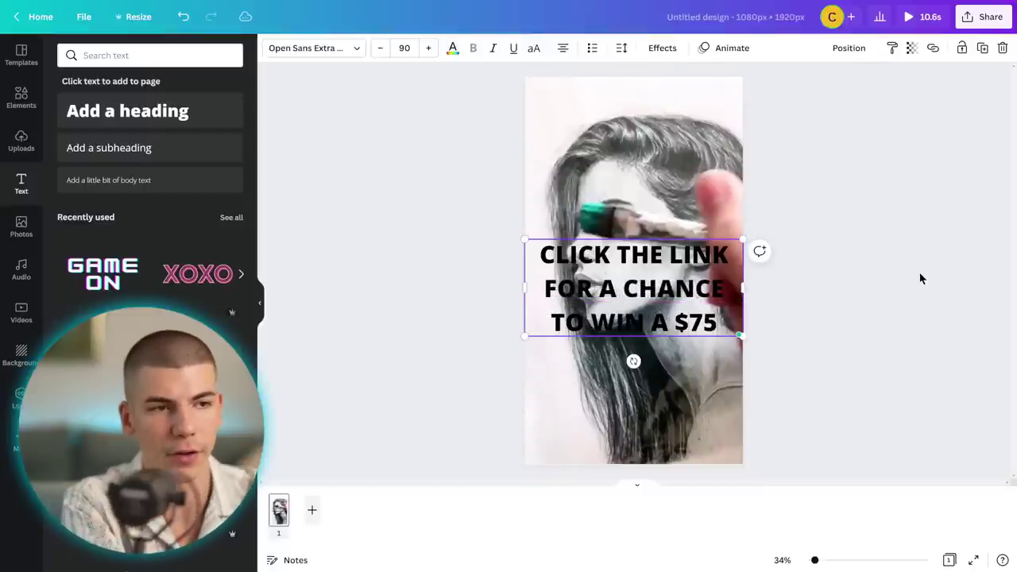
pyautogui.write('0 GIFT CARD')
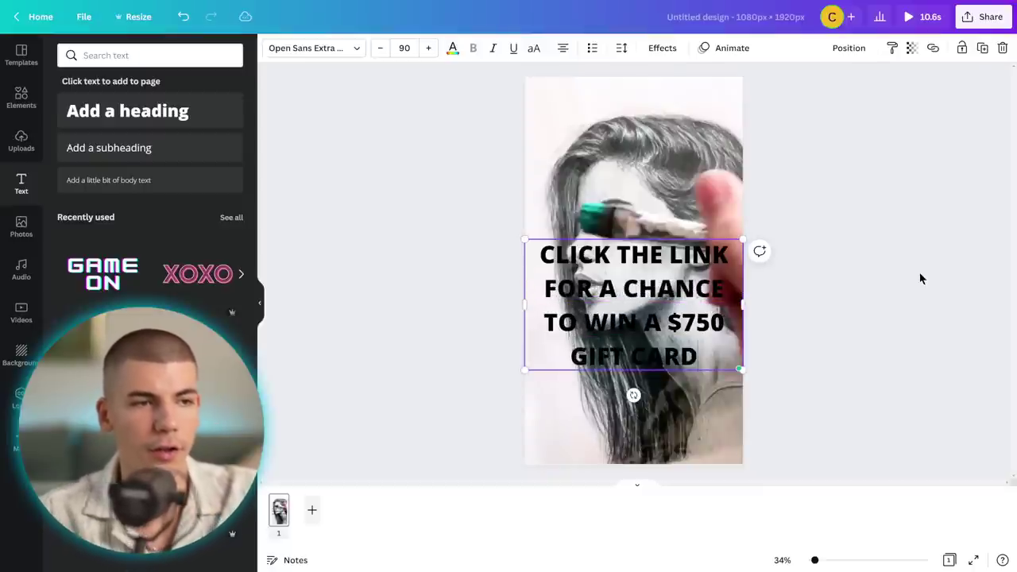
# - Format the whole heading in white with the Montserrat Extra-Bold font
pyautogui.hotkey('ctrl', 'a')
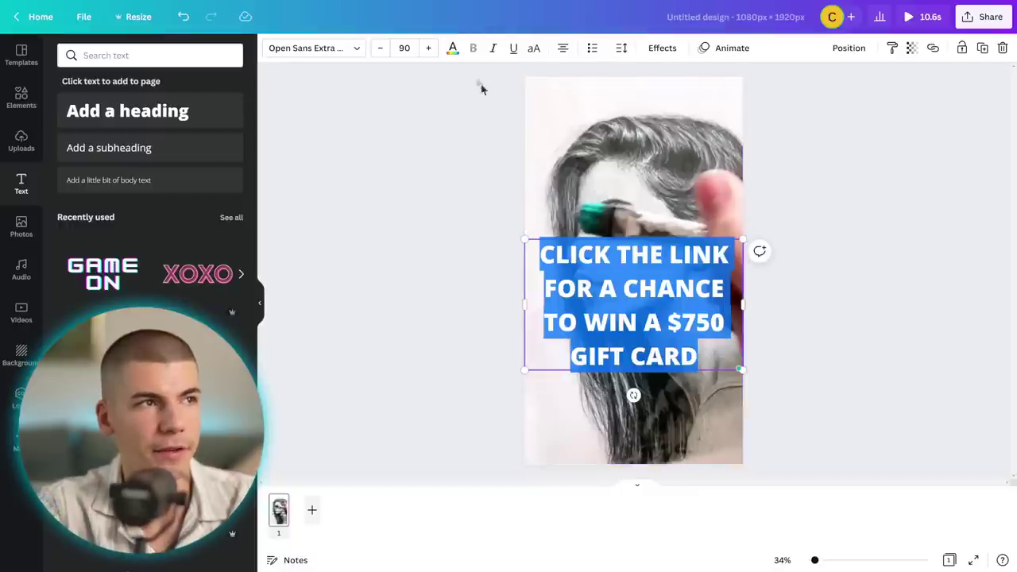
pyautogui.click(452, 48)
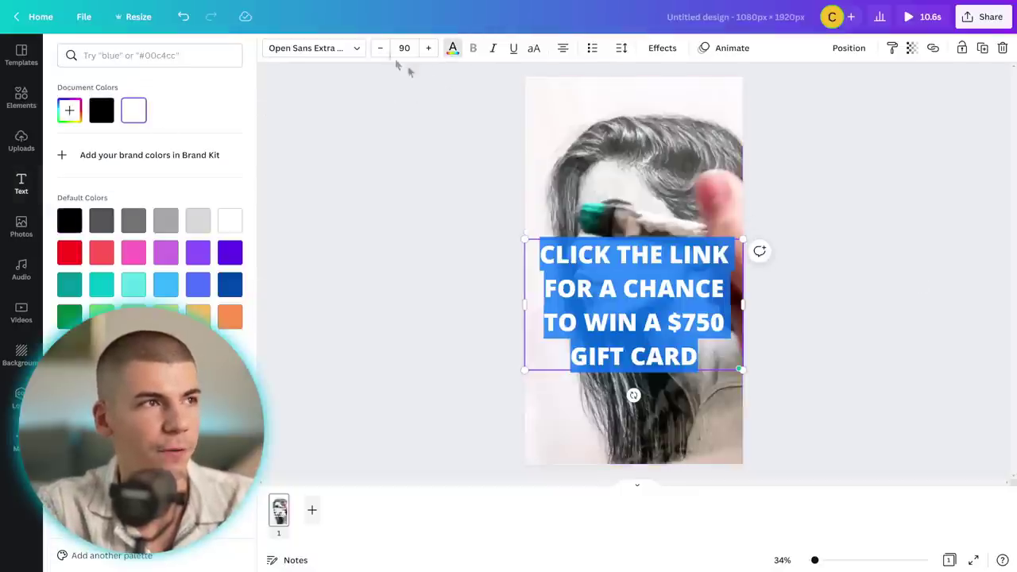
pyautogui.click(335, 54)
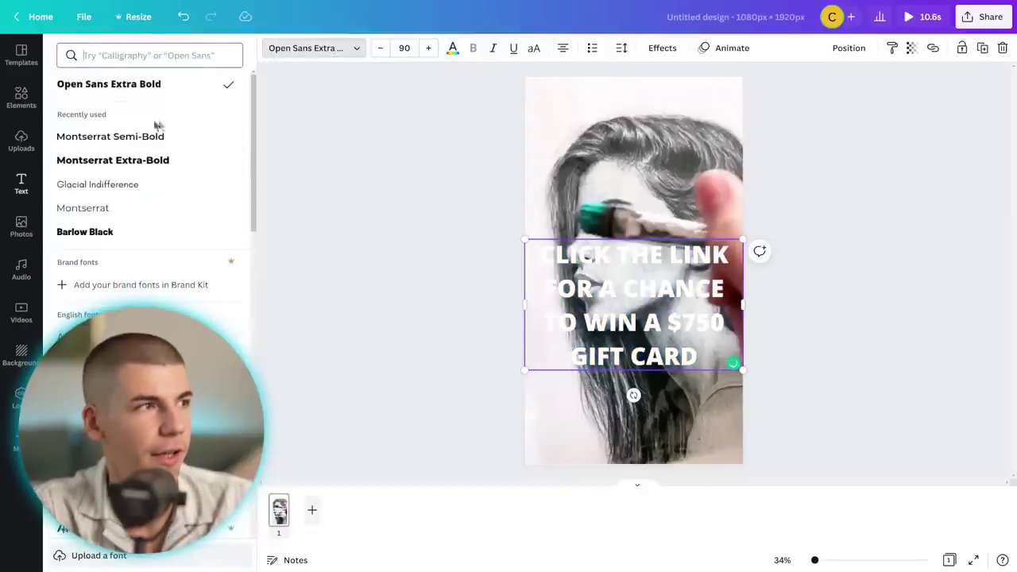
pyautogui.click(139, 161)
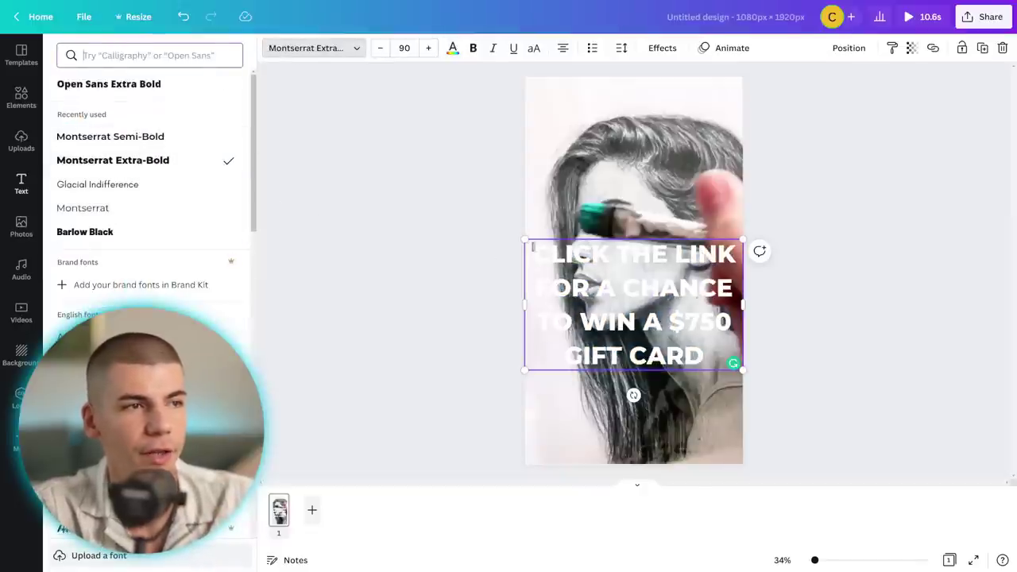
# - Set the heading's font size to 40 and move it down to the lower part of the video
pyautogui.click(404, 48)
pyautogui.write('40')
pyautogui.press('Return')
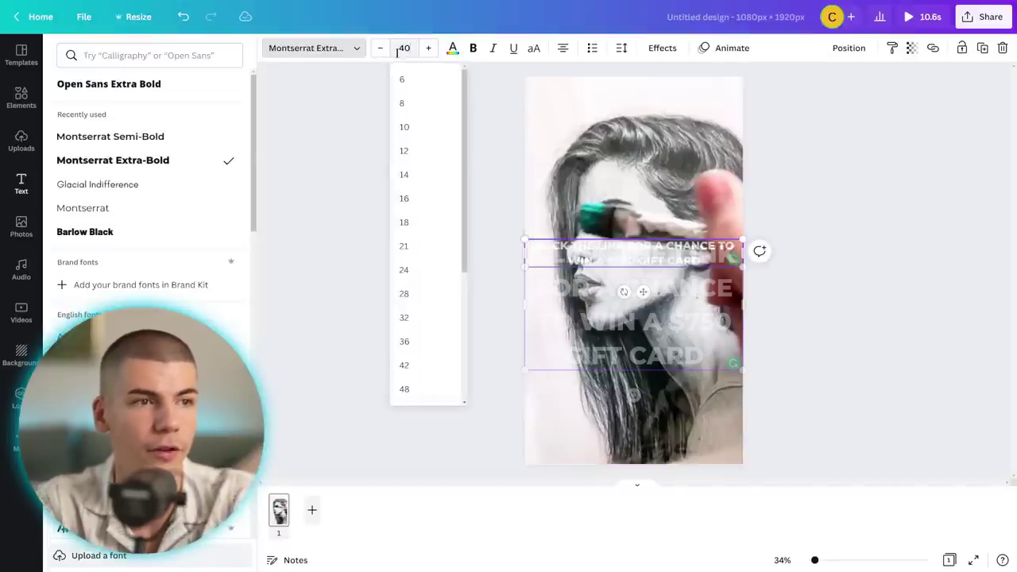
pyautogui.click(887, 207)
pyautogui.moveTo(674, 250); pyautogui.dragTo(674, 398)
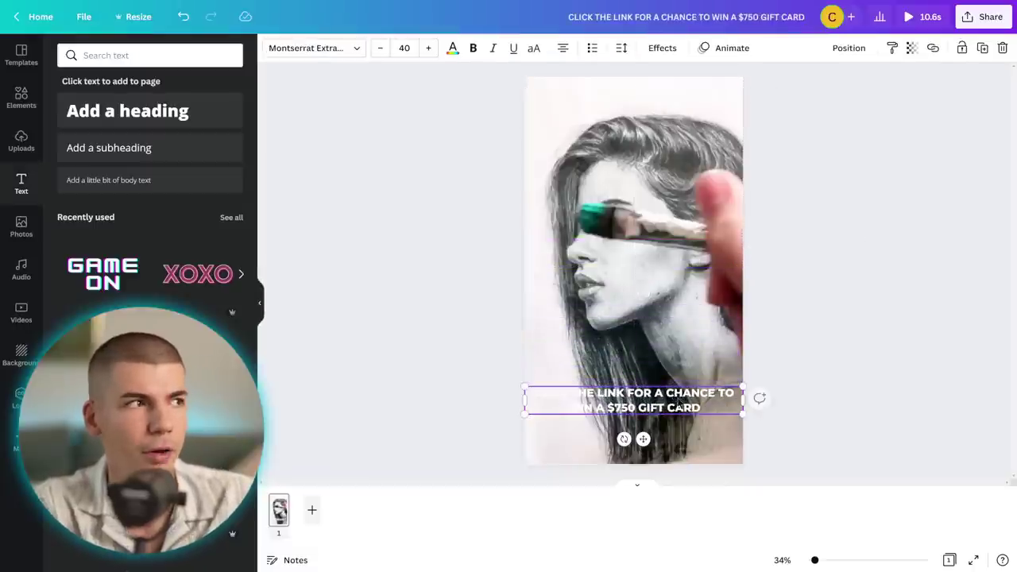
# - Add a dark rounded square and reshape it into a wide banner behind the gift card caption
pyautogui.click(30, 101)
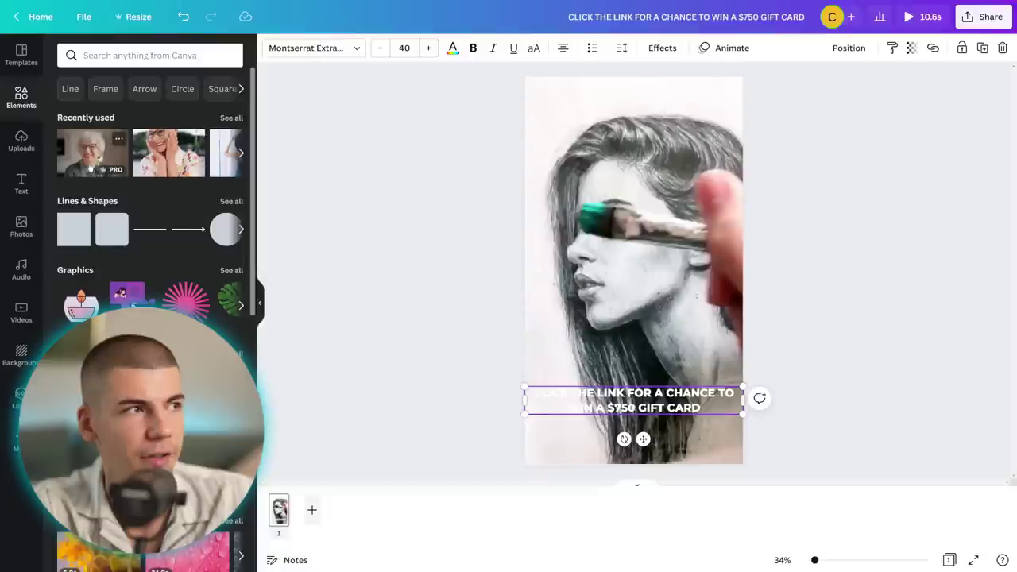
pyautogui.click(111, 229)
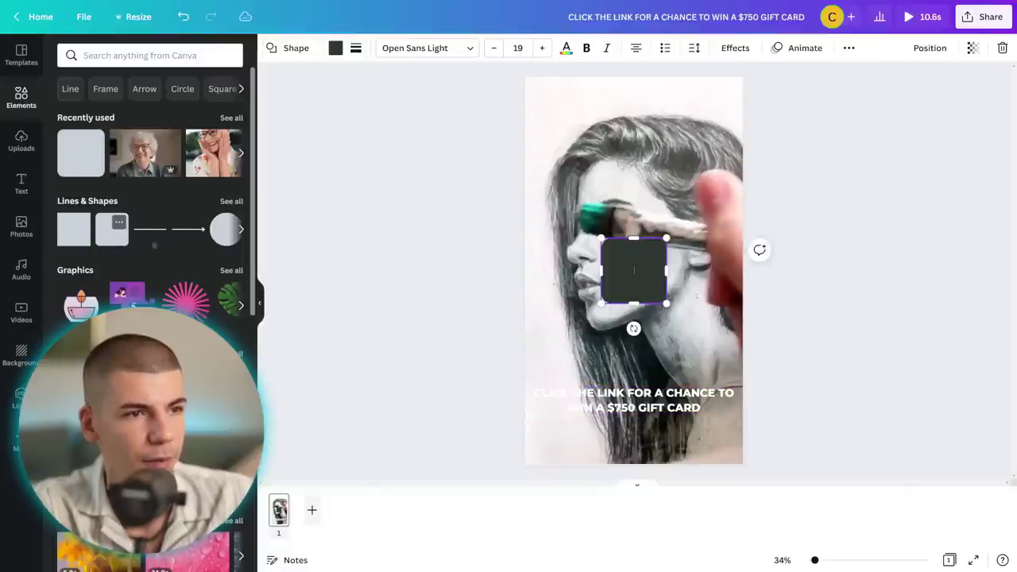
pyautogui.moveTo(618, 253); pyautogui.dragTo(741, 410)
pyautogui.moveTo(639, 447); pyautogui.dragTo(650, 417)
pyautogui.click(845, 283)
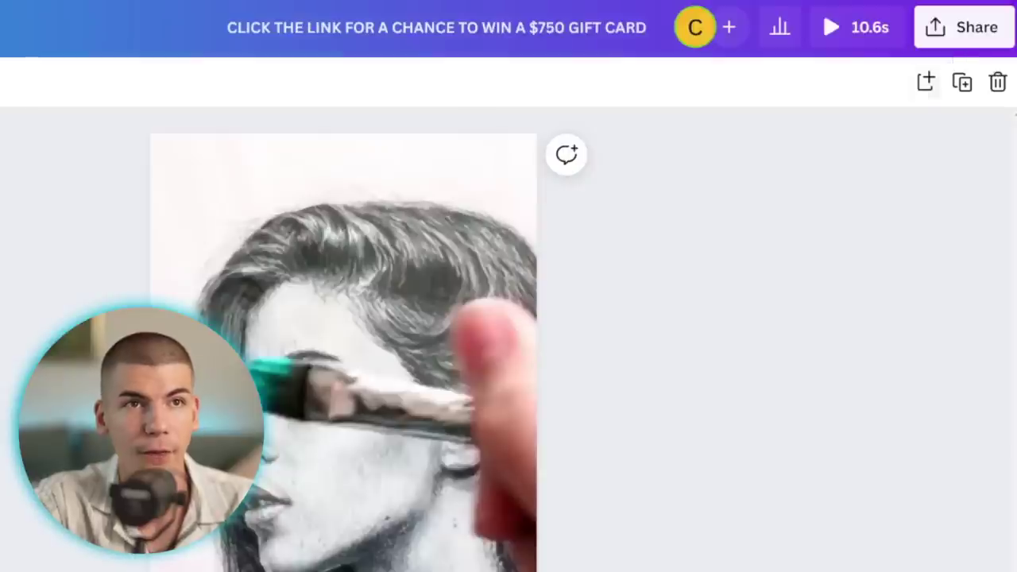
# - Download the finished design as an MP4 Video
pyautogui.click(962, 39)
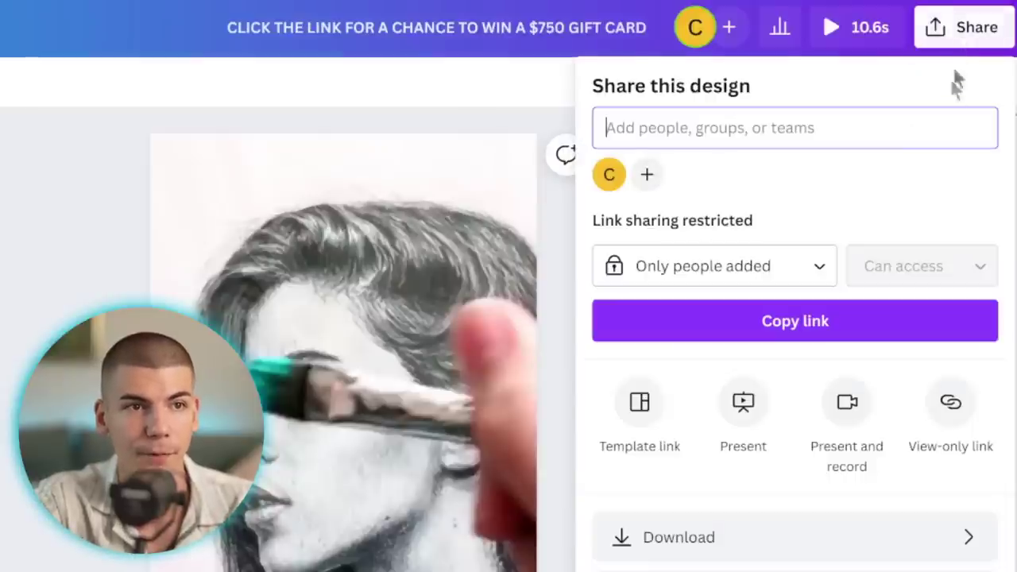
pyautogui.click(812, 538)
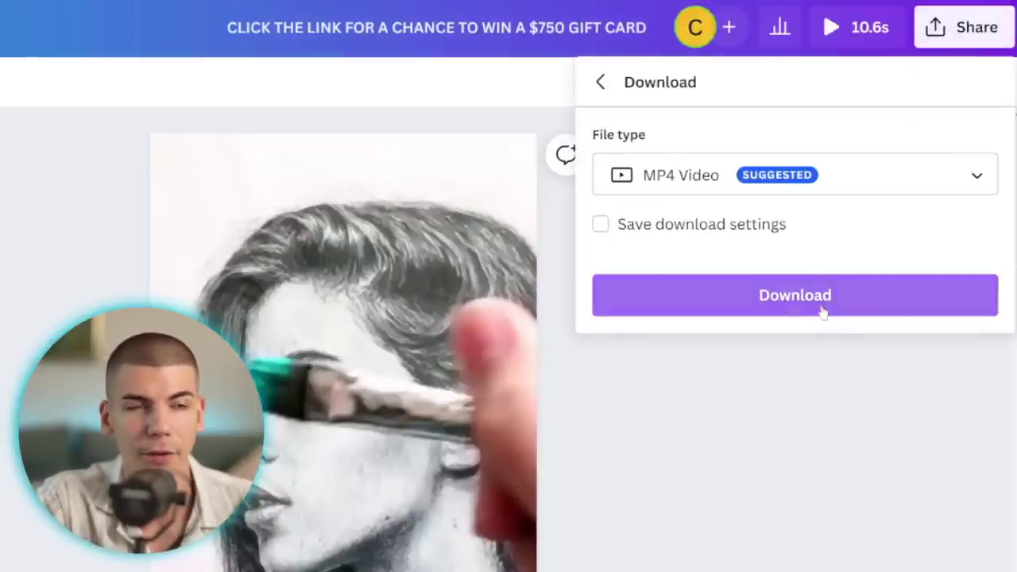
pyautogui.click(821, 312)
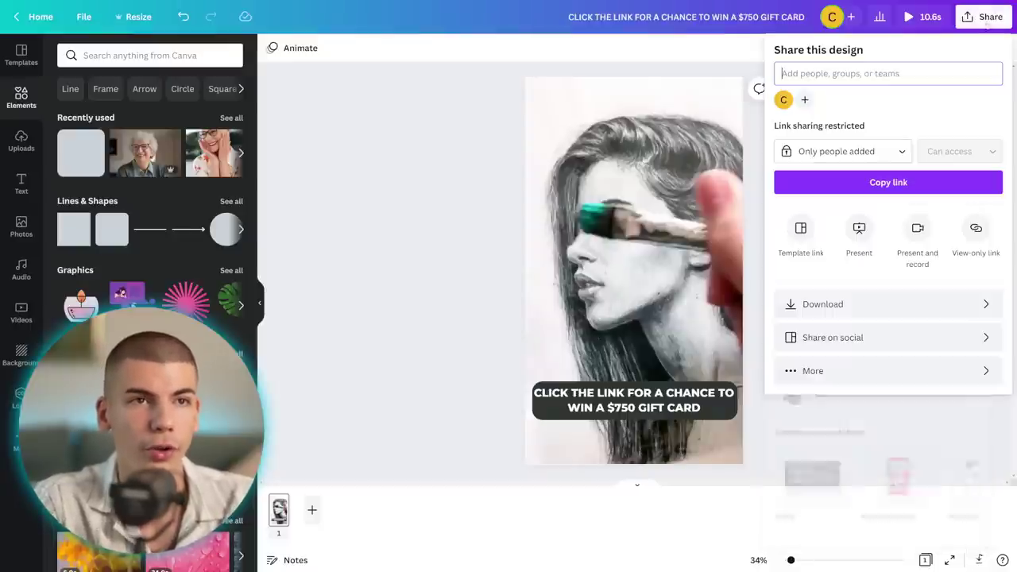
# - Download the same design again with the file type set to GIF
pyautogui.click(983, 17)
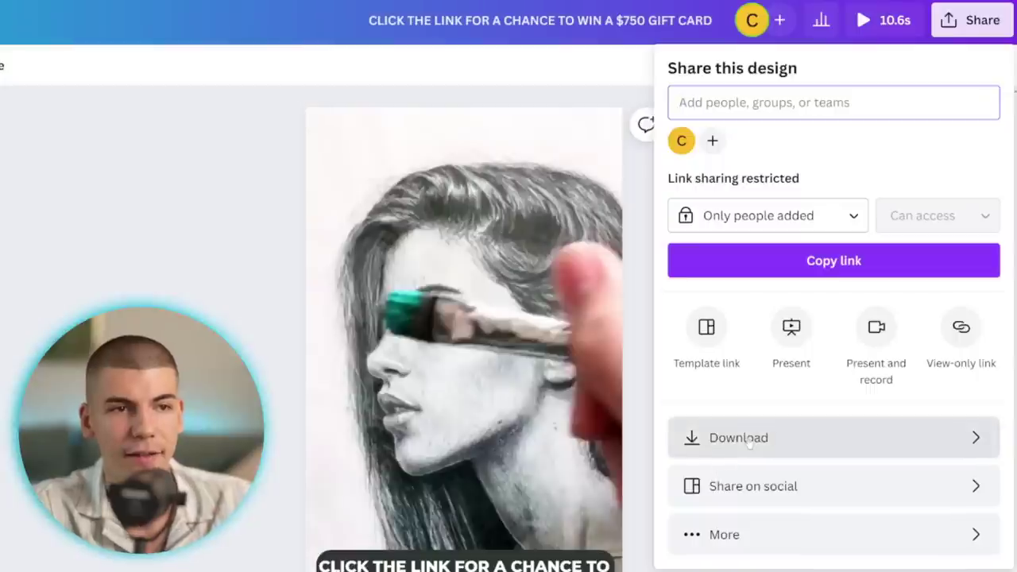
pyautogui.click(805, 436)
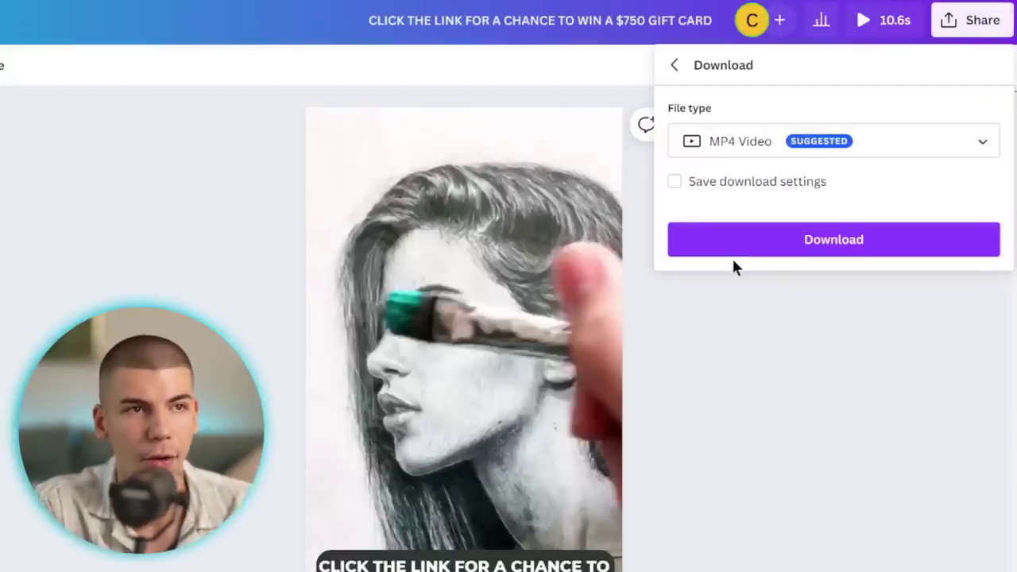
pyautogui.click(750, 140)
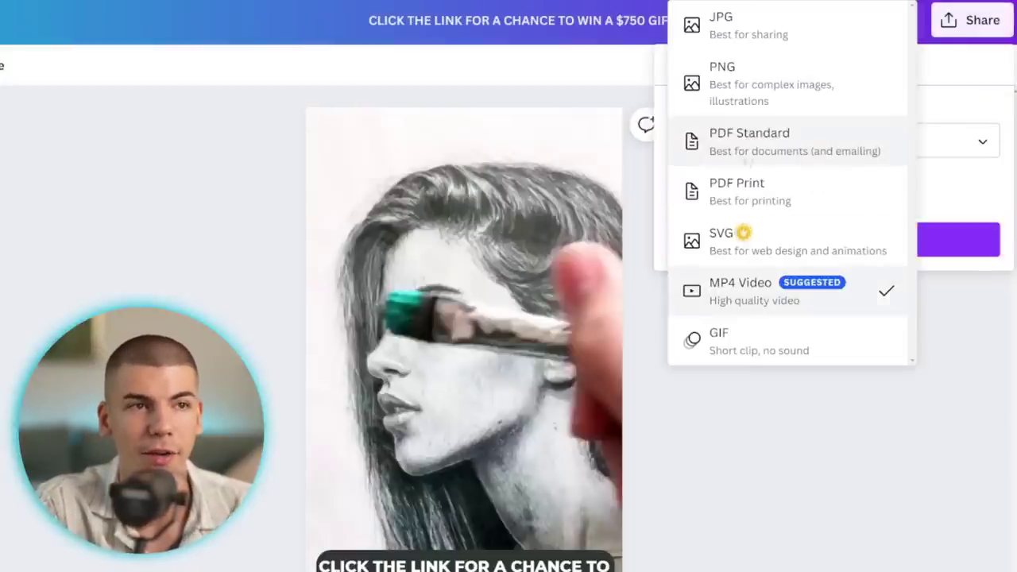
pyautogui.click(756, 342)
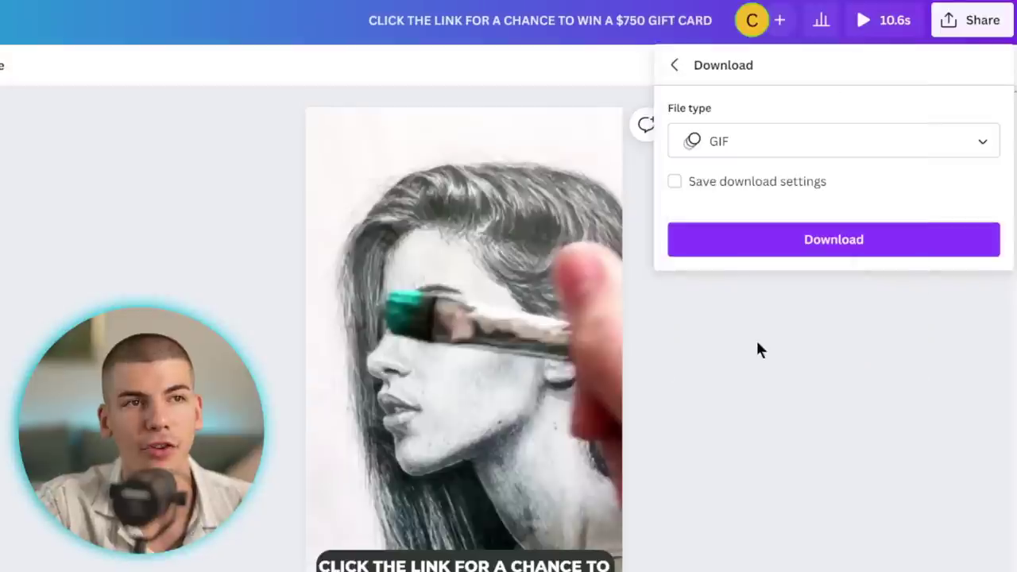
pyautogui.click(779, 246)
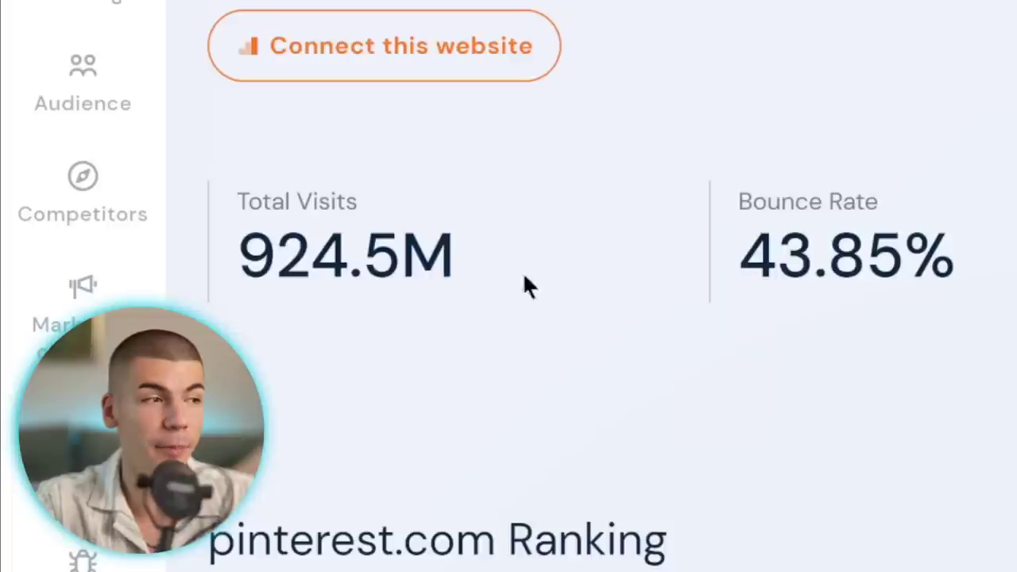
# - Highlight the Total Visits figure in the traffic overview for pinterest.com
pyautogui.moveTo(210, 348); pyautogui.dragTo(123, 353)
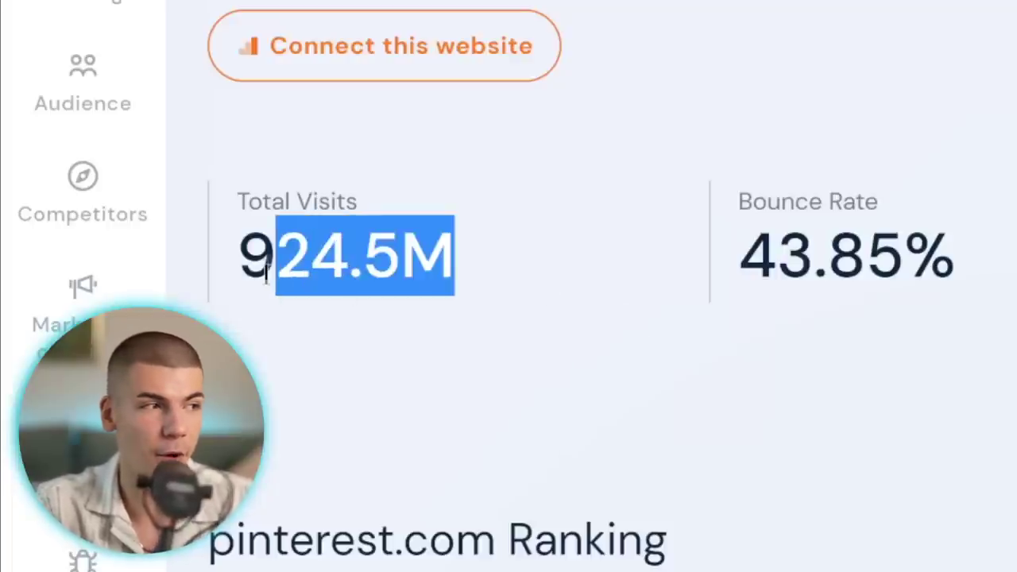
pyautogui.moveTo(240, 257); pyautogui.dragTo(442, 256)
pyautogui.click(445, 256)
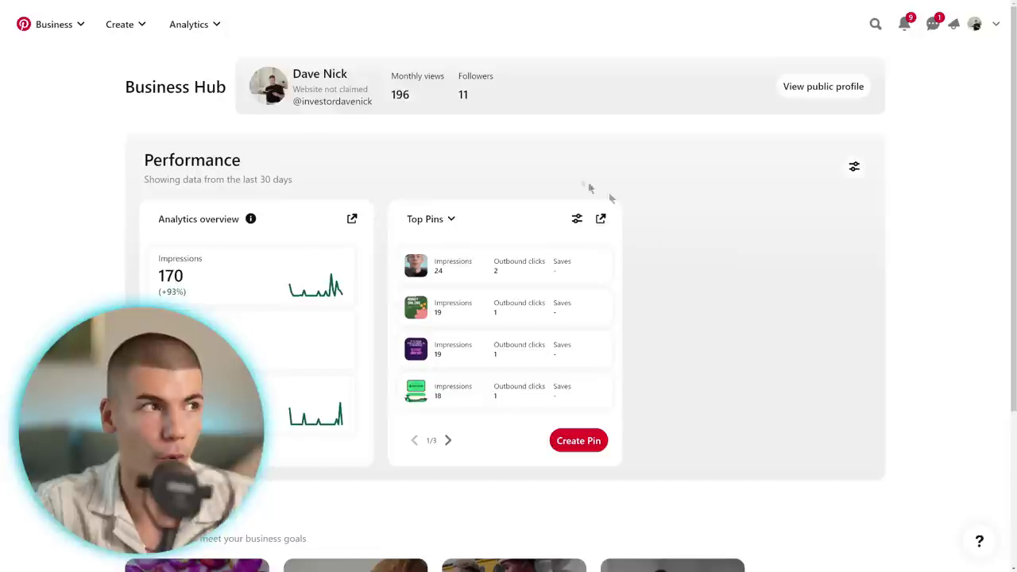
# - Start a new Pin on Pinterest, and on YouTube open the "Destorying My Drawing" Short and select its title for reuse
pyautogui.click(137, 27)
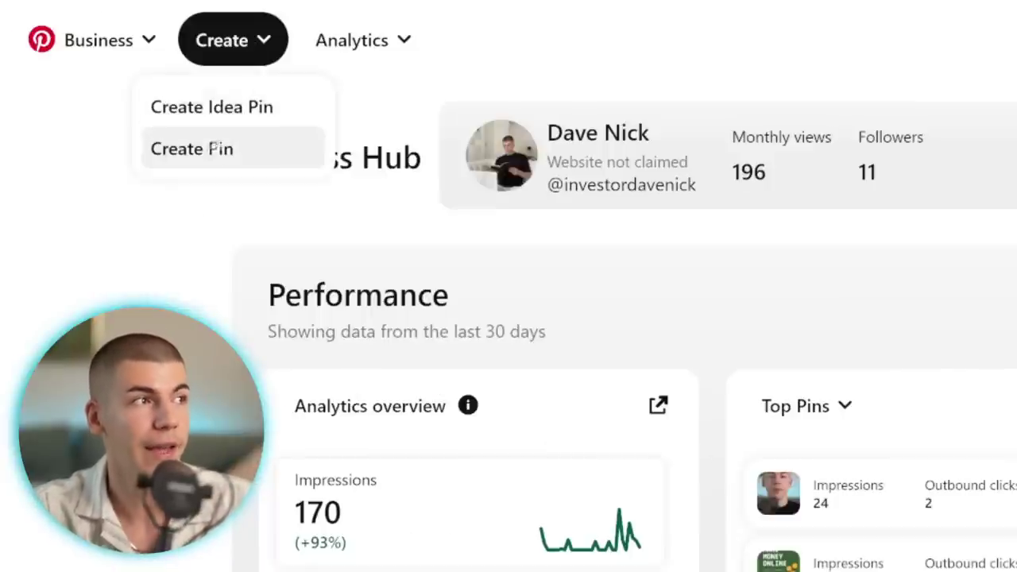
pyautogui.click(192, 149)
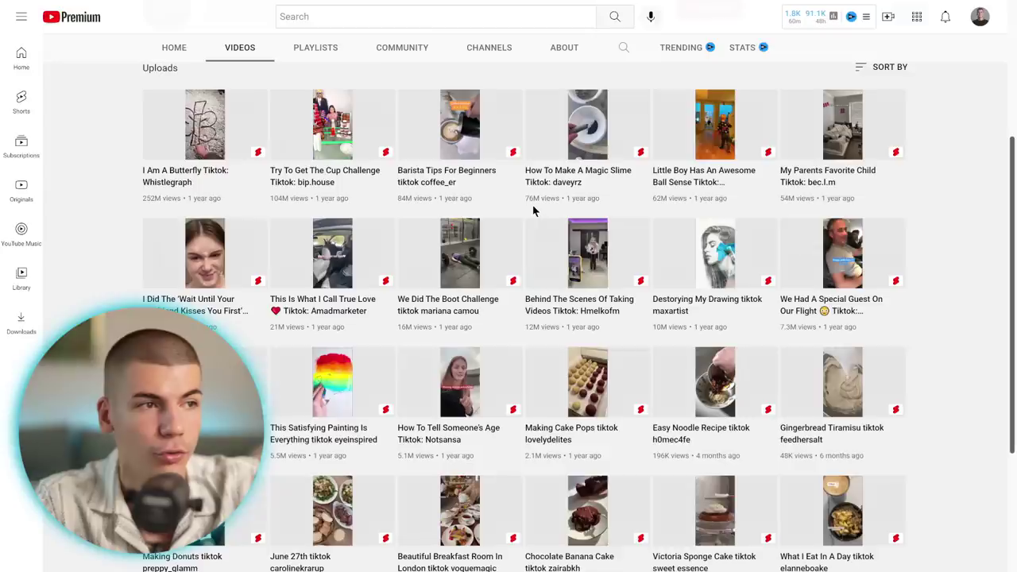
pyautogui.click(715, 253)
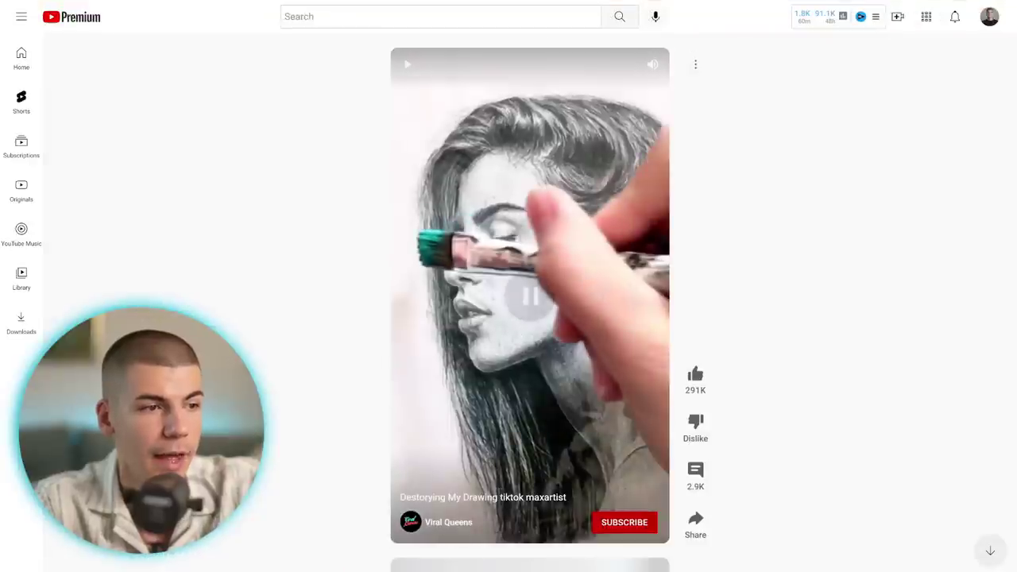
pyautogui.moveTo(546, 498); pyautogui.dragTo(430, 498)
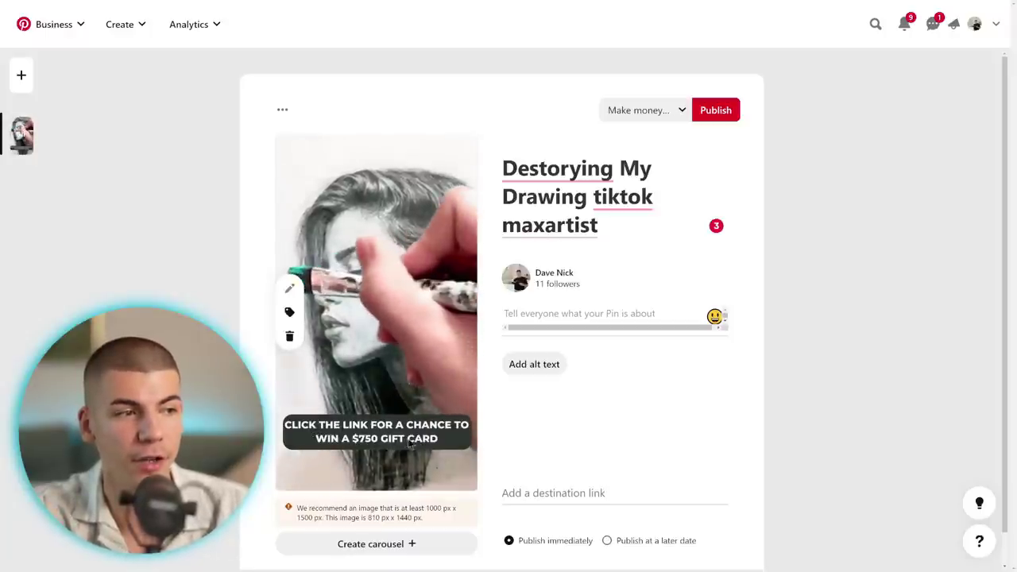
# - Copy the $750 PayPal Gift Card offer link from CPAGrip, paste it as the Pin's destination link on Pinterest, and publish the Pin
pyautogui.scroll(-1, 643, 389)
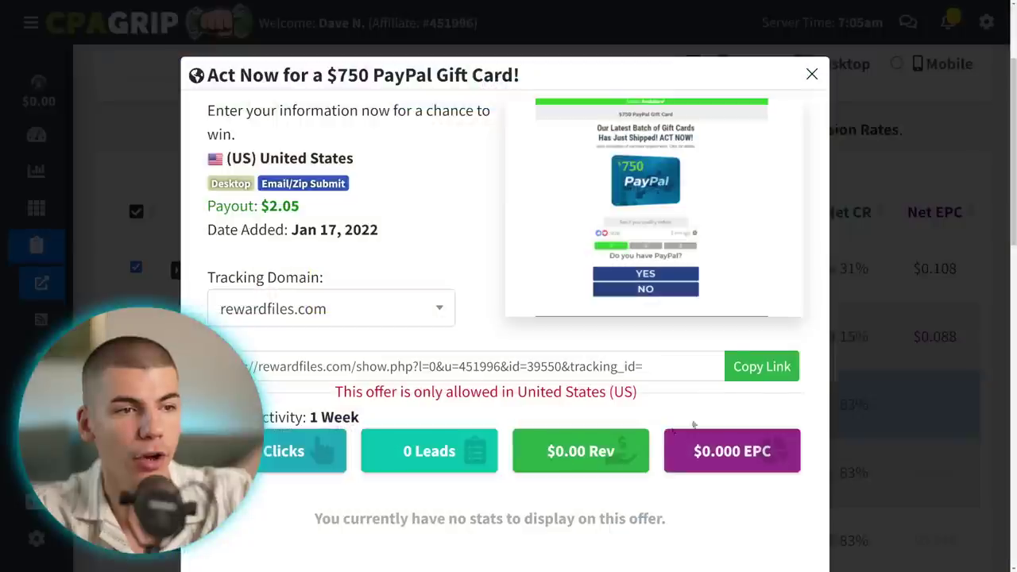
pyautogui.click(769, 372)
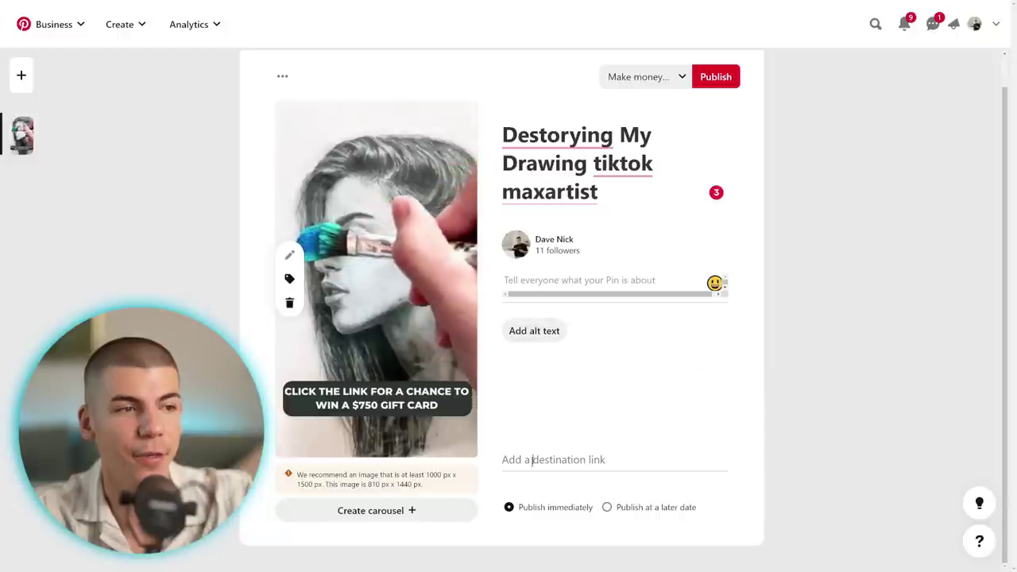
pyautogui.click(532, 461)
pyautogui.hotkey('ctrl', 'v')
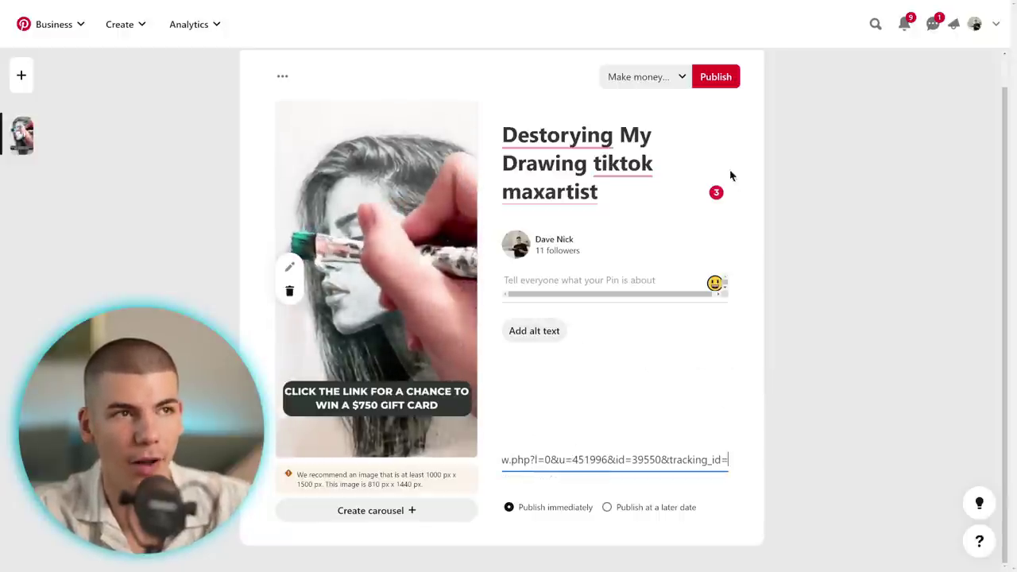
pyautogui.click(714, 87)
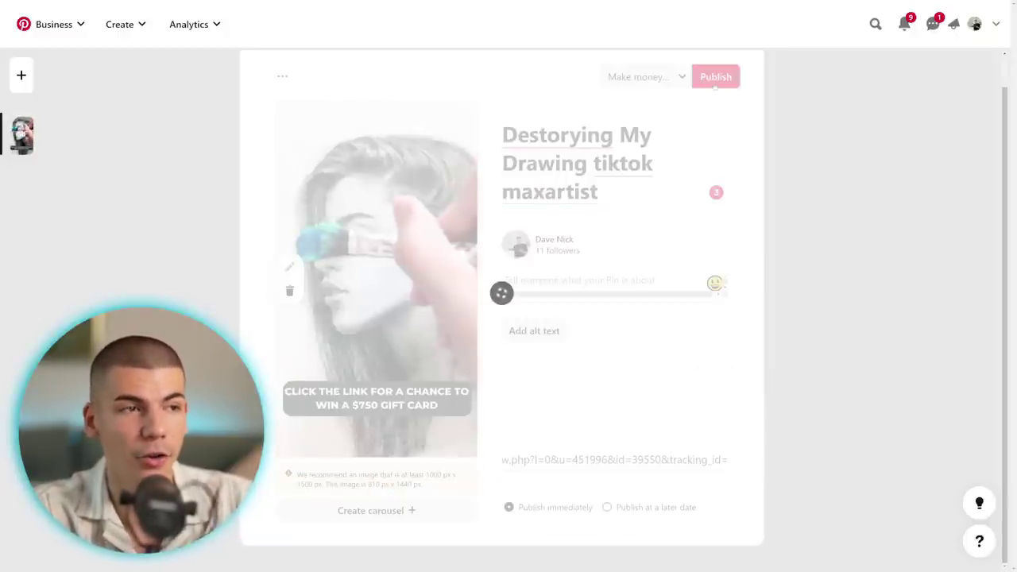